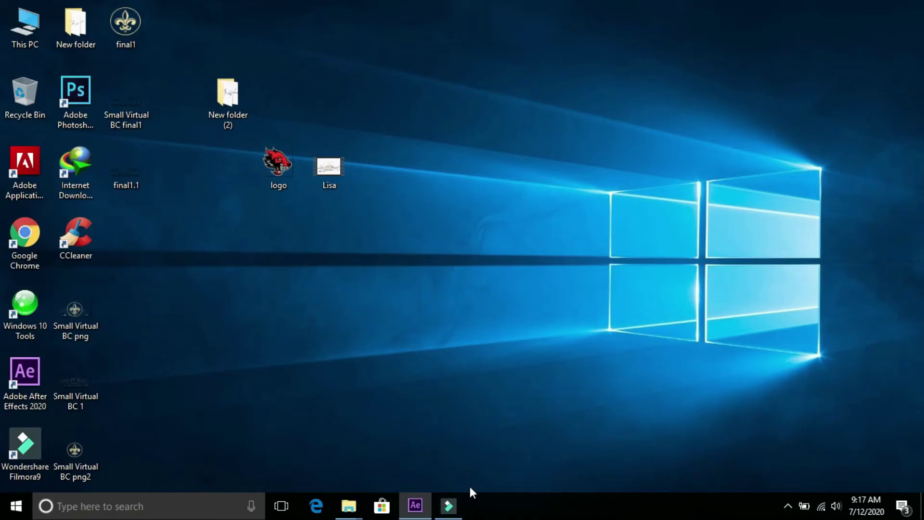
# Switch from Filmora to After Effects 2020 using the taskbar icons
pyautogui.click(448, 505)
pyautogui.click(448, 505)
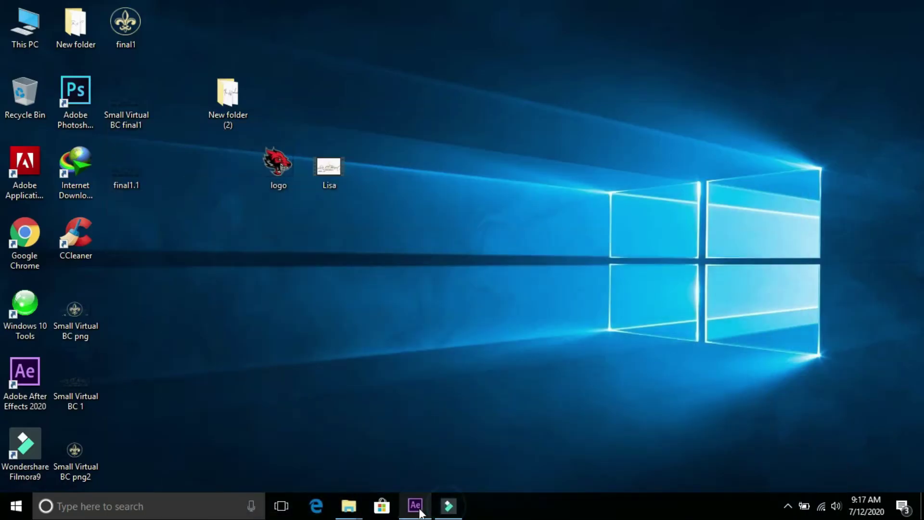
# Create Comp 1 with the HDTV 1080 29.97 preset: 1920×1080, 29.97 fps, 10 seconds
pyautogui.click(415, 506)
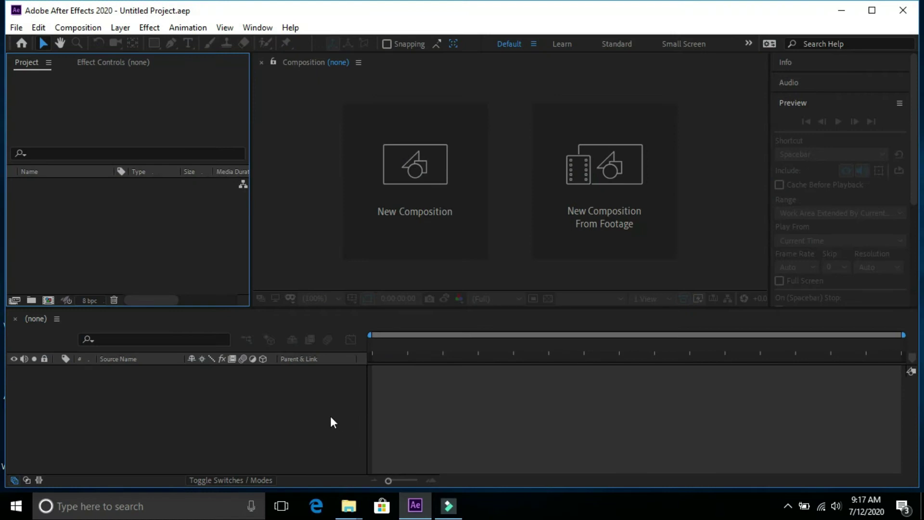
pyautogui.click(417, 215)
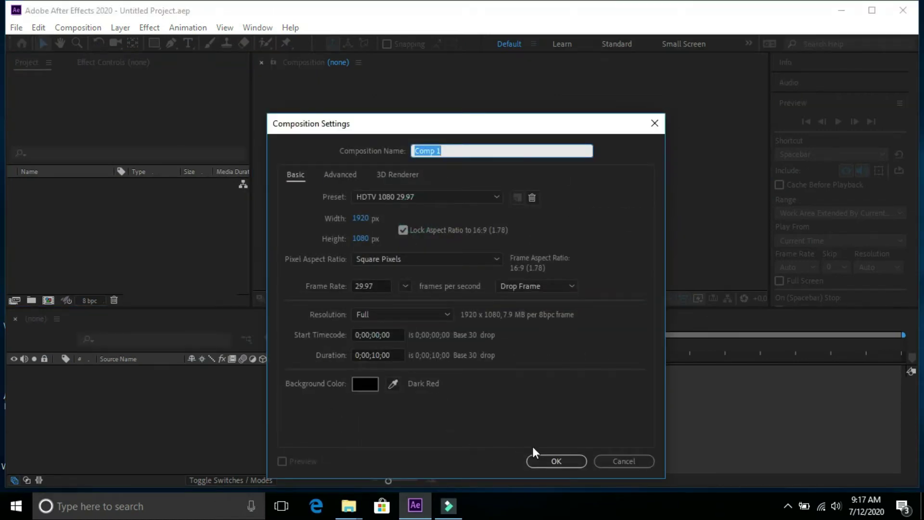
pyautogui.click(547, 461)
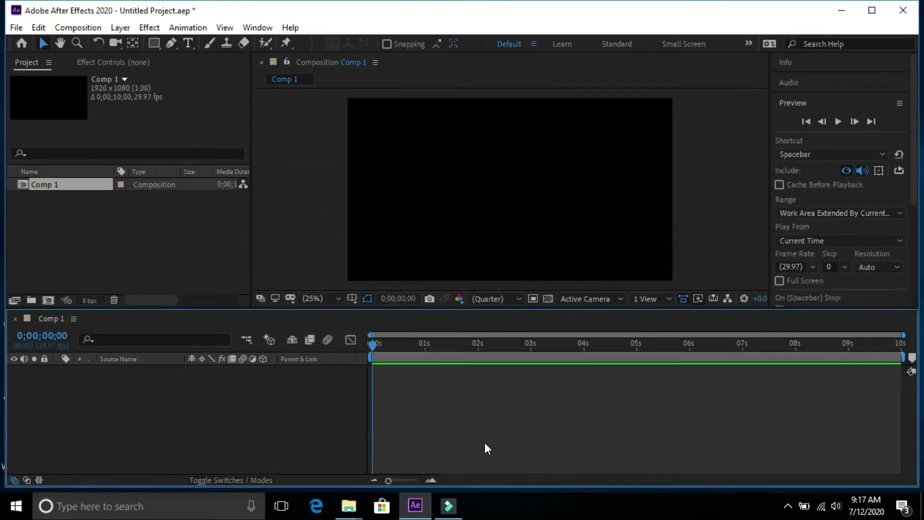
# Add a new white full-frame solid named bg from the timeline's New > Solid menu
pyautogui.rightClick(200, 397)
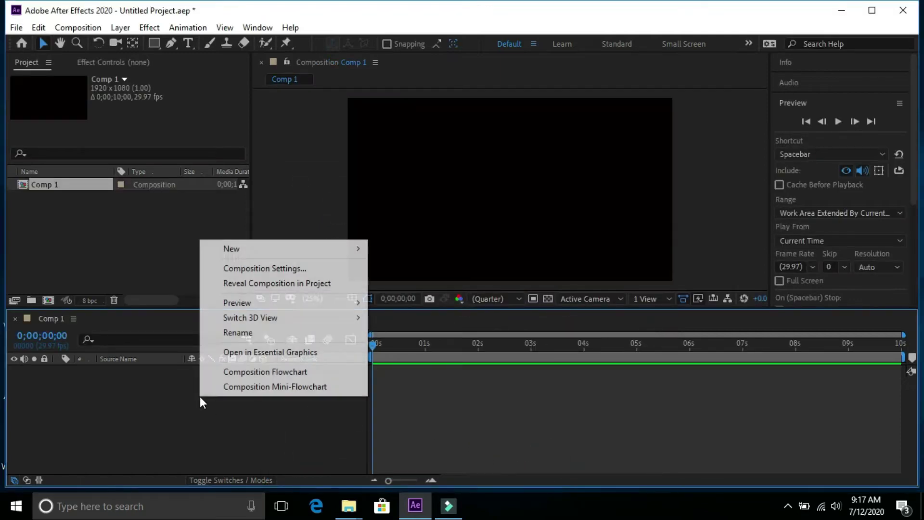
pyautogui.moveTo(310, 247)
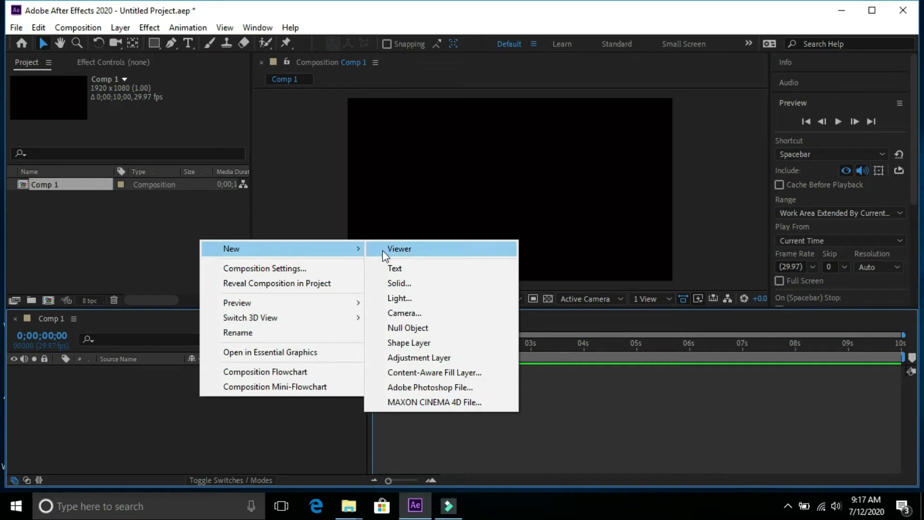
pyautogui.click(404, 284)
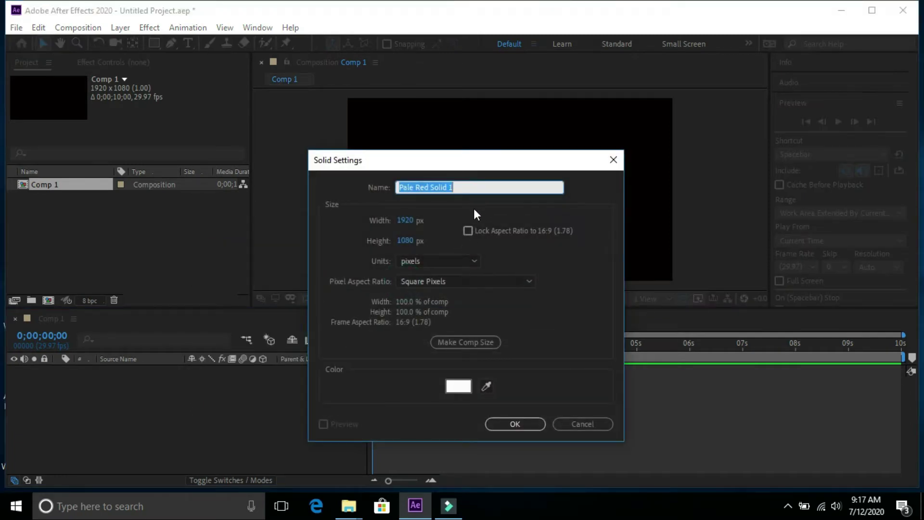
pyautogui.write('bg')
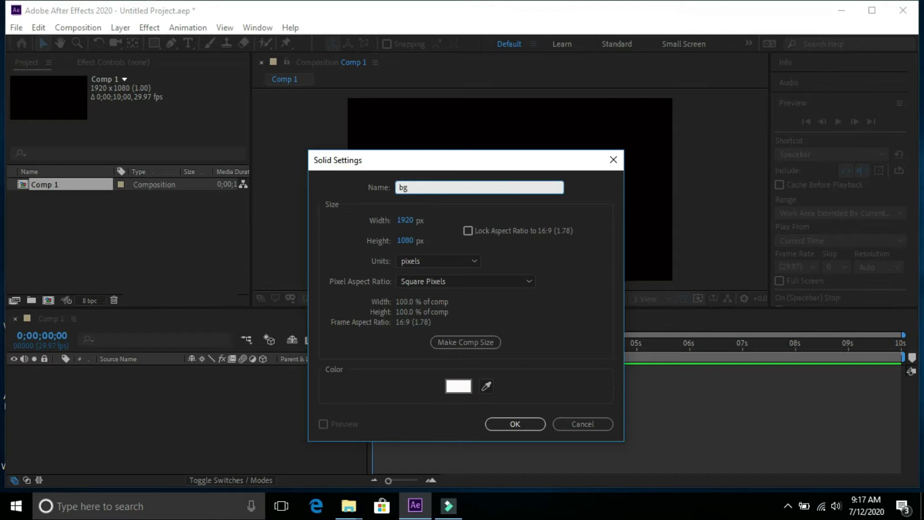
pyautogui.click(524, 423)
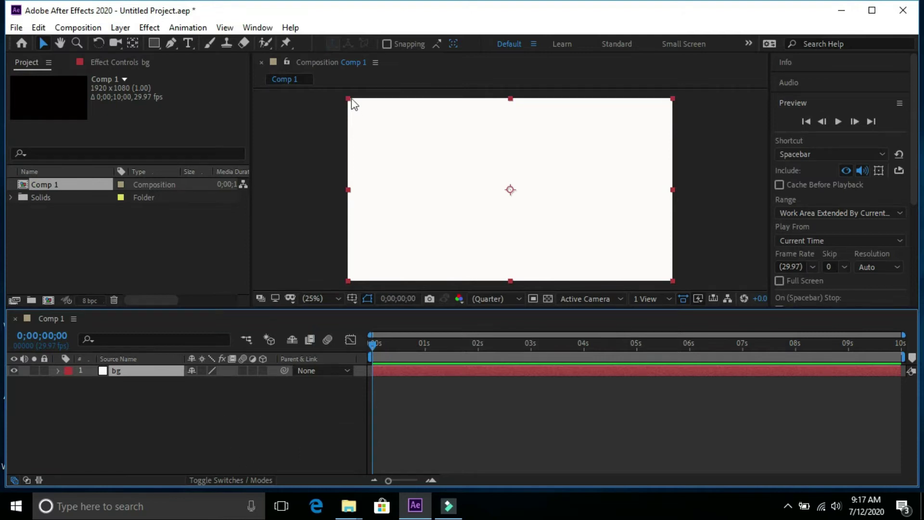
# Show Effects & Presets, search 'ramp', and apply Gradient Ramp to the bg layer
pyautogui.click(258, 27)
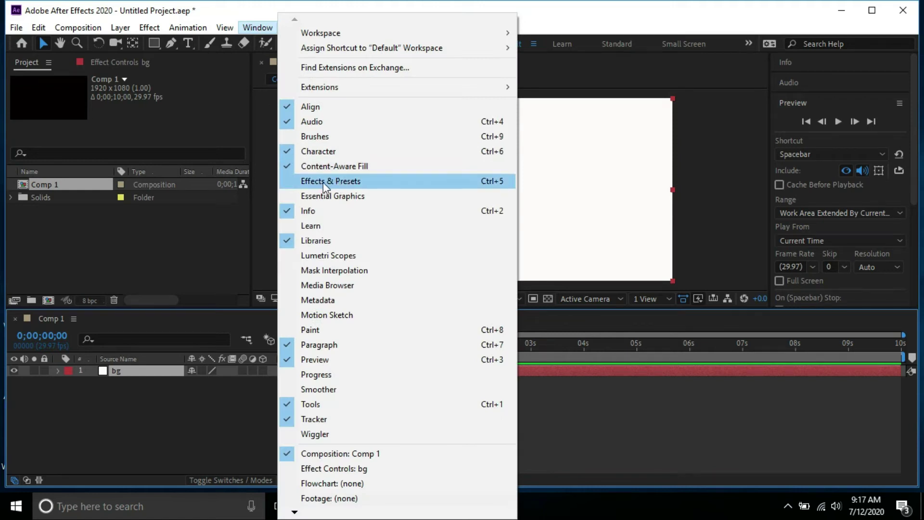
pyautogui.click(334, 182)
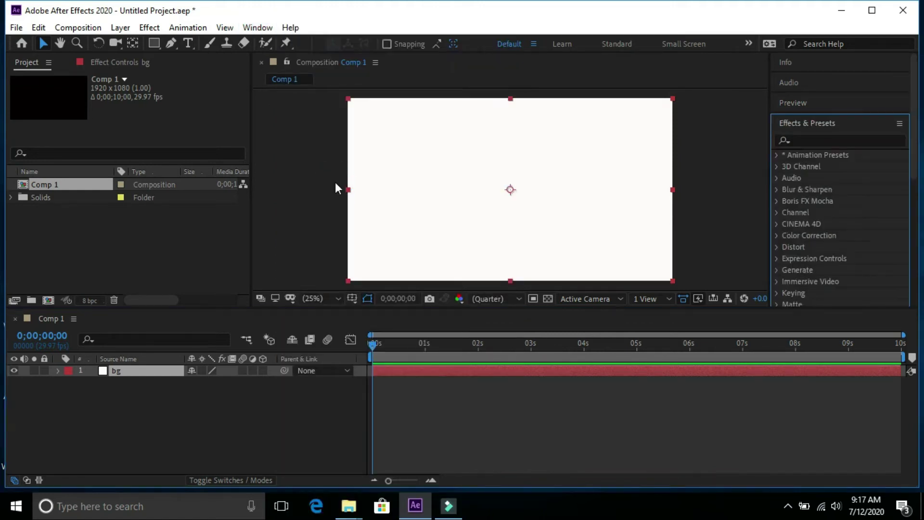
pyautogui.click(814, 142)
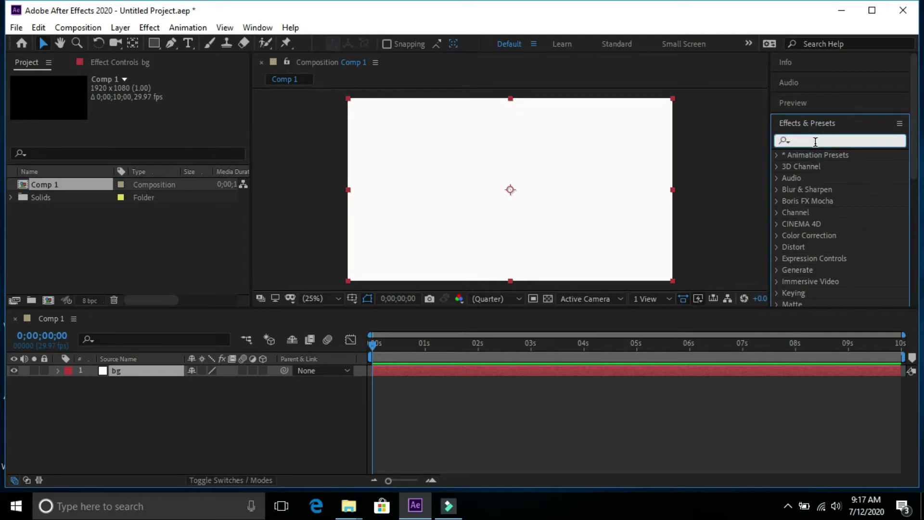
pyautogui.write('ramp')
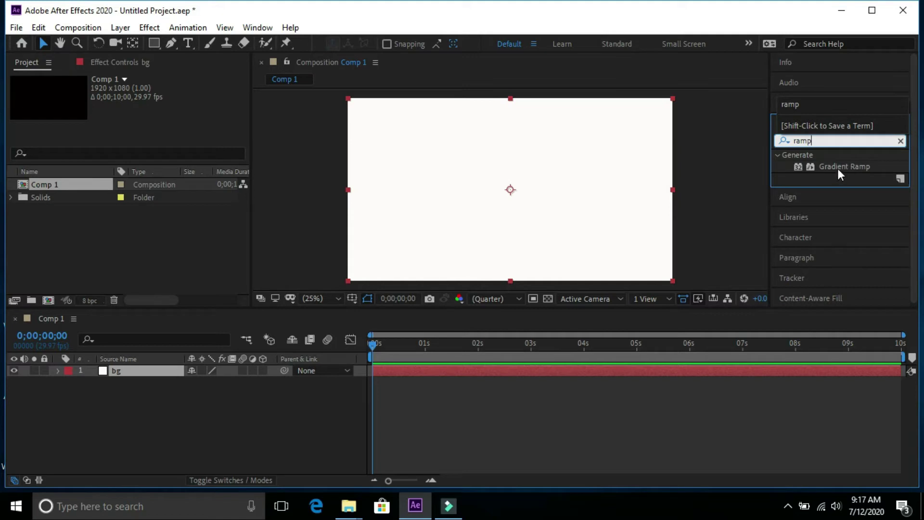
pyautogui.moveTo(840, 167); pyautogui.dragTo(170, 371)
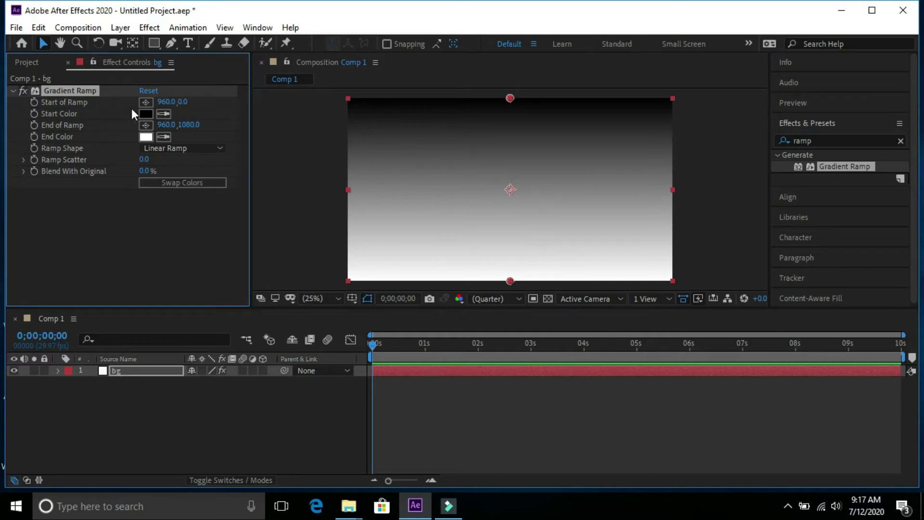
# Set Start of Ramp Y to 540 and End of Ramp X to 3000
pyautogui.click(183, 103)
pyautogui.write('540')
pyautogui.press('Return')
pyautogui.click(167, 125)
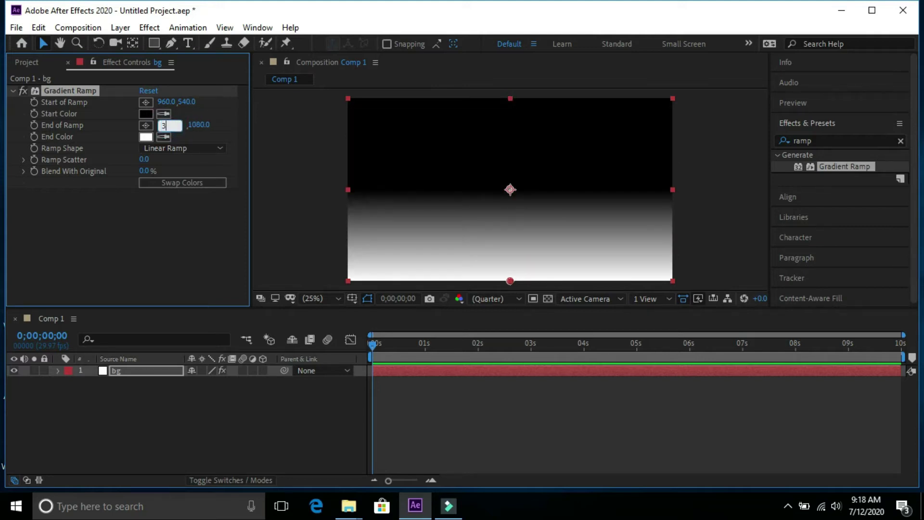
pyautogui.write('3000')
pyautogui.press('Return')
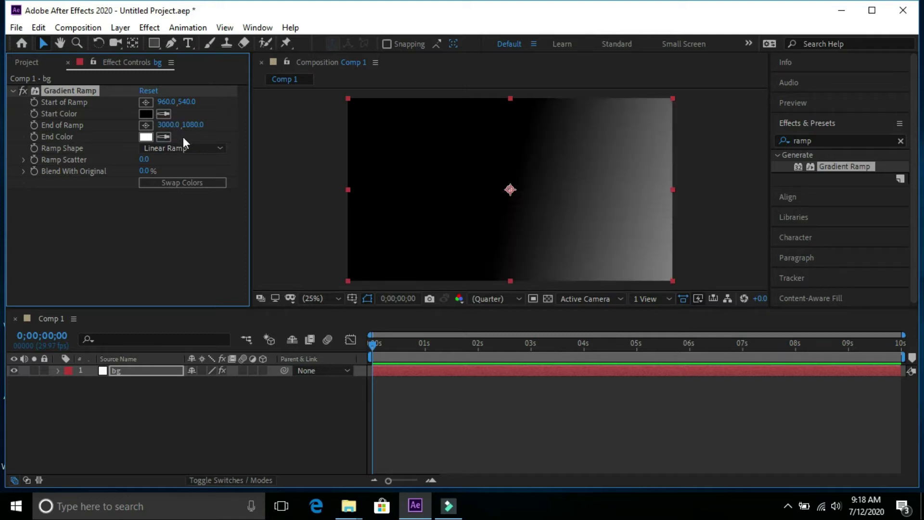
# Change Ramp Shape to Radial Ramp and swap colors so the centre is white
pyautogui.click(216, 149)
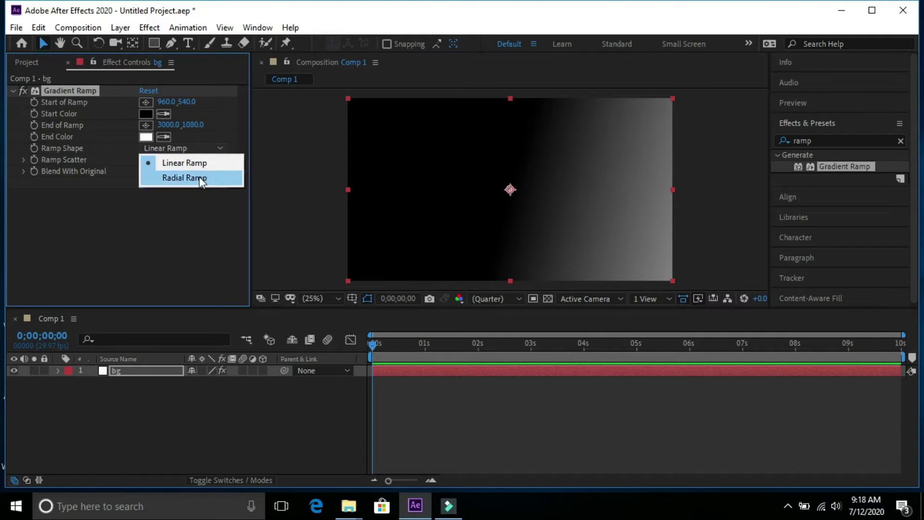
pyautogui.click(175, 178)
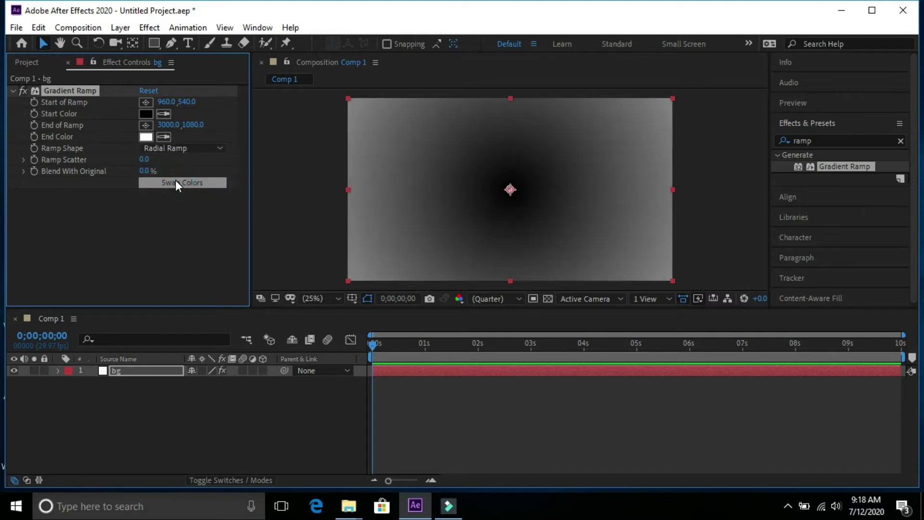
pyautogui.click(183, 183)
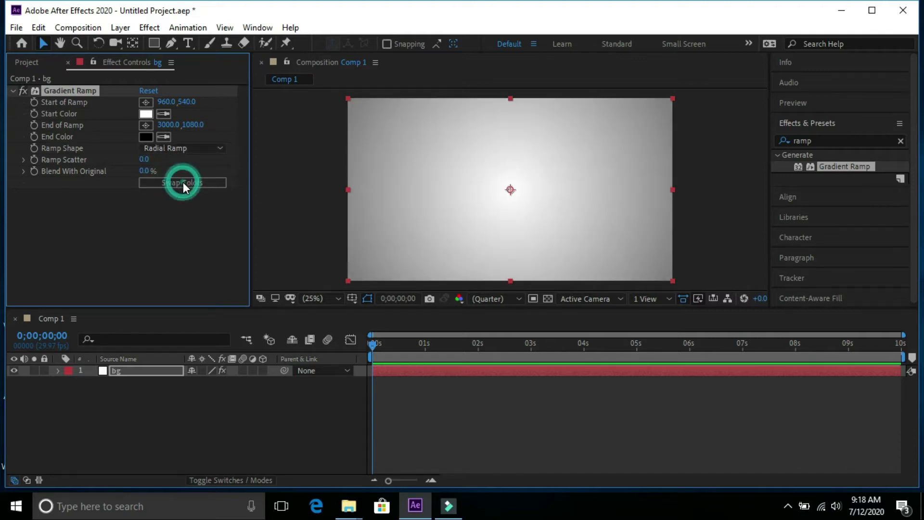
pyautogui.click(204, 407)
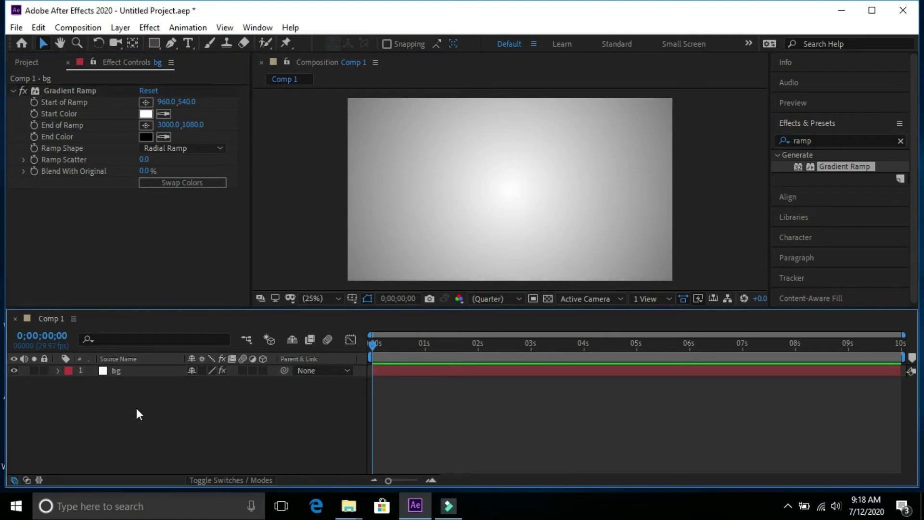
# Add a new text layer from the timeline menu and type 'shattering'
pyautogui.rightClick(188, 397)
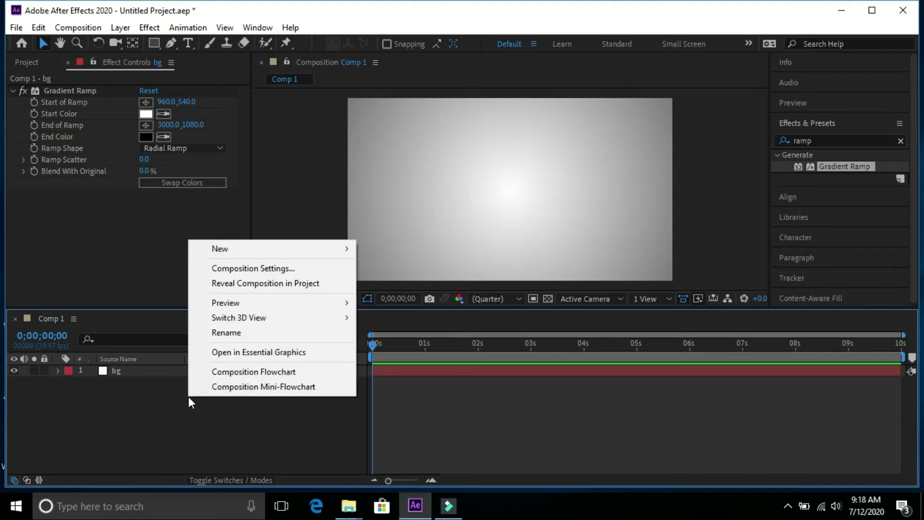
pyautogui.moveTo(351, 249)
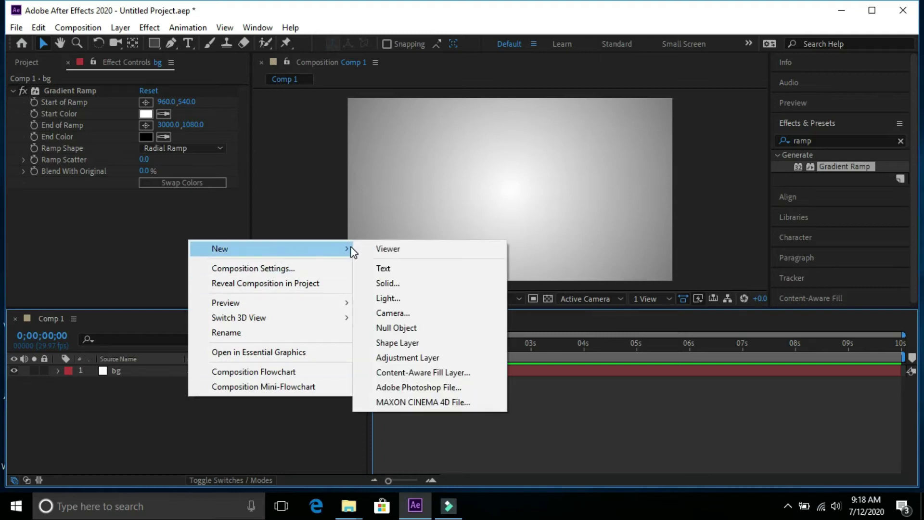
pyautogui.click(384, 269)
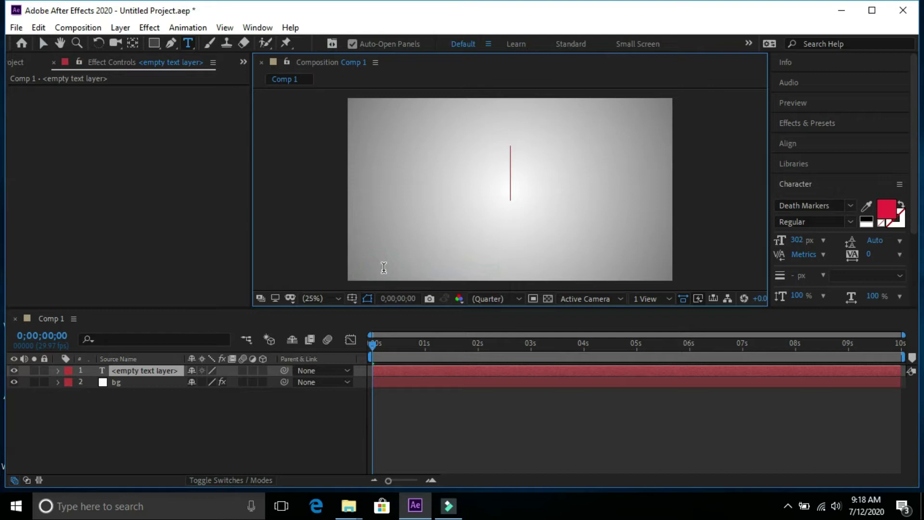
pyautogui.write('sha')
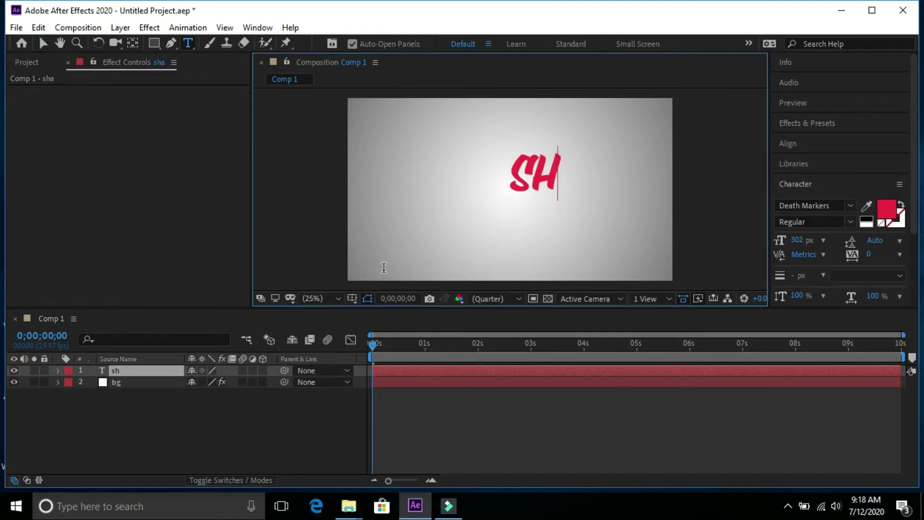
pyautogui.write('tte')
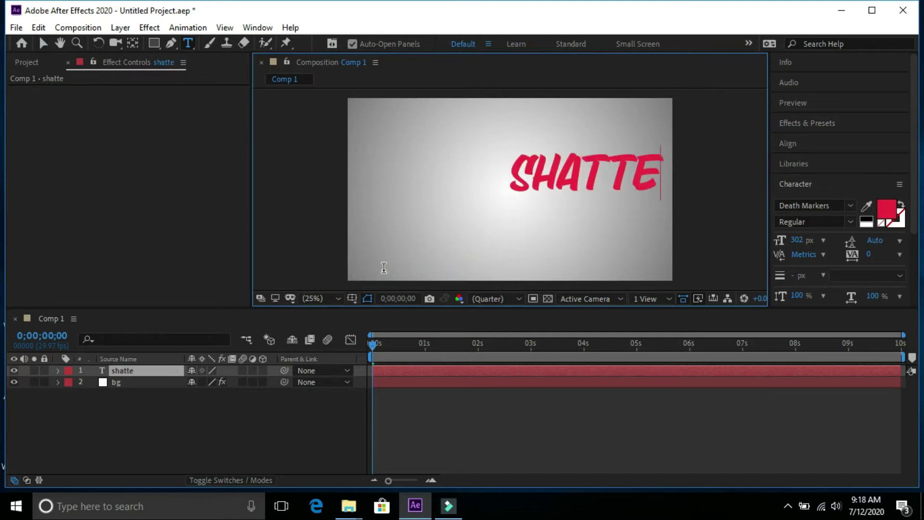
pyautogui.write('ring')
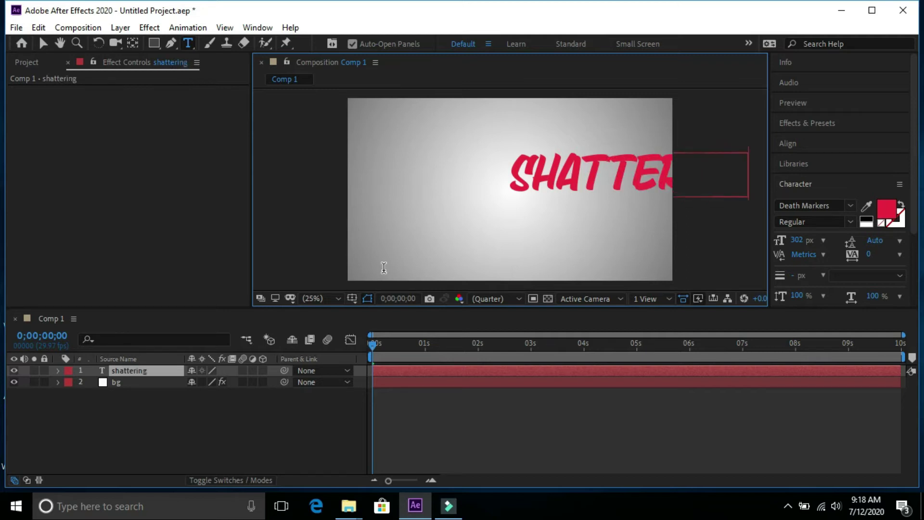
# Align the text to horizontal and vertical centre, then select the layer with the Selection tool
pyautogui.click(791, 143)
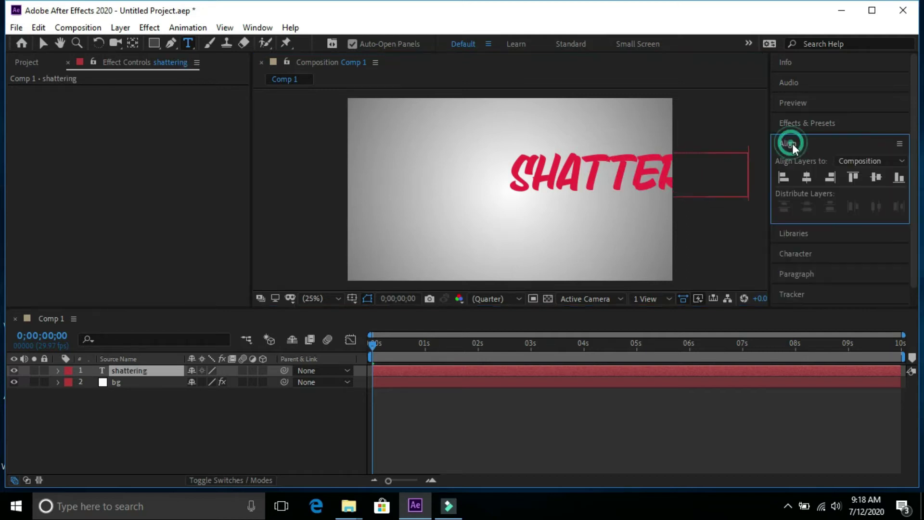
pyautogui.click(807, 177)
pyautogui.click(877, 178)
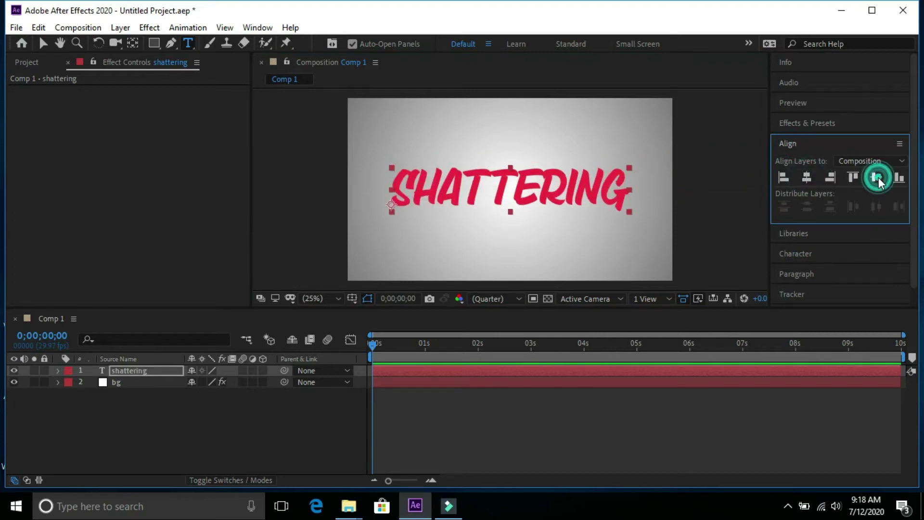
pyautogui.click(170, 372)
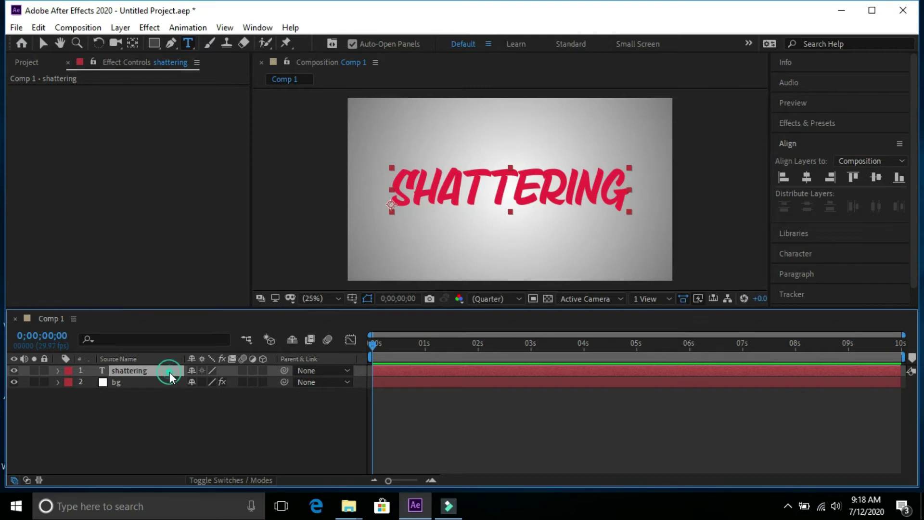
pyautogui.click(43, 44)
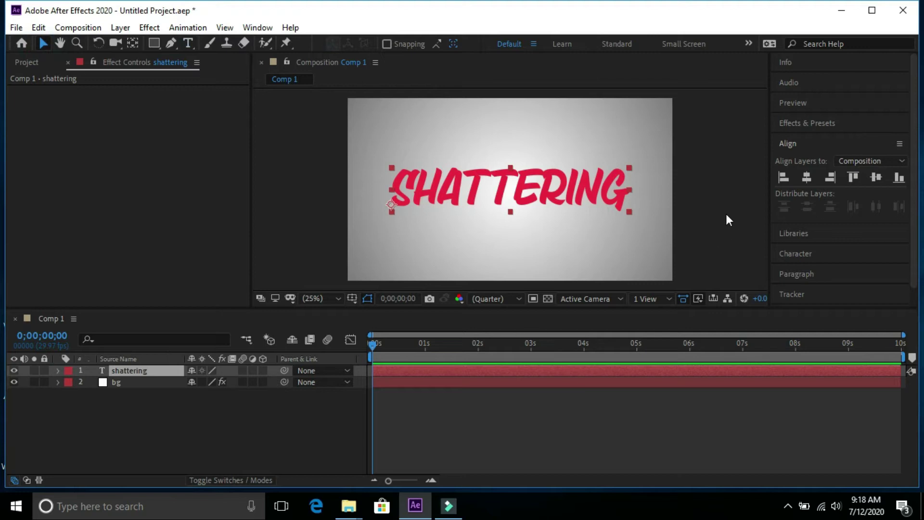
# Search 'shatter', apply Shatter to the shattering text layer, and scrub forward a few frames
pyautogui.click(809, 123)
pyautogui.moveTo(817, 142); pyautogui.dragTo(794, 143)
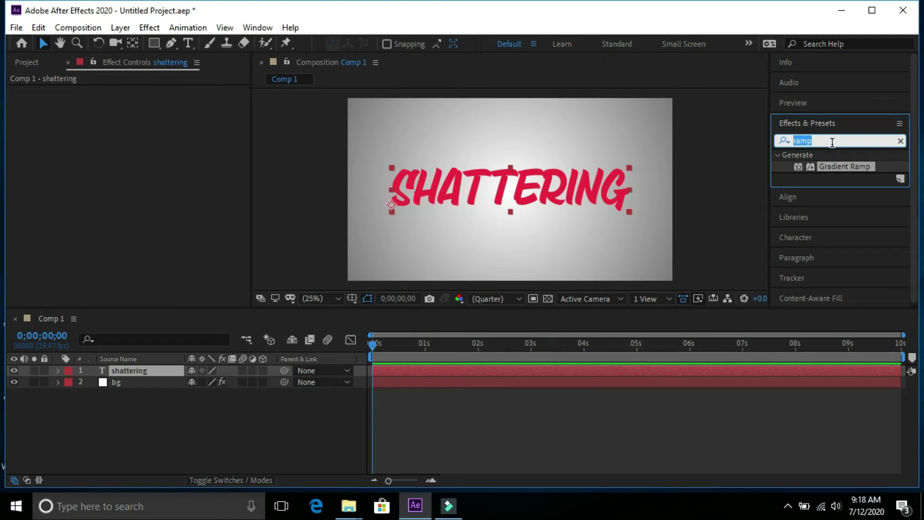
pyautogui.write('sha')
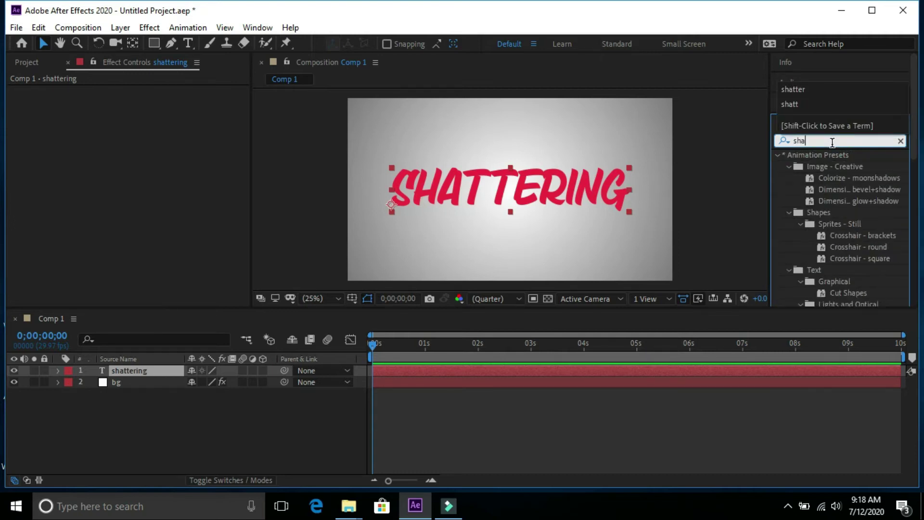
pyautogui.write('tter')
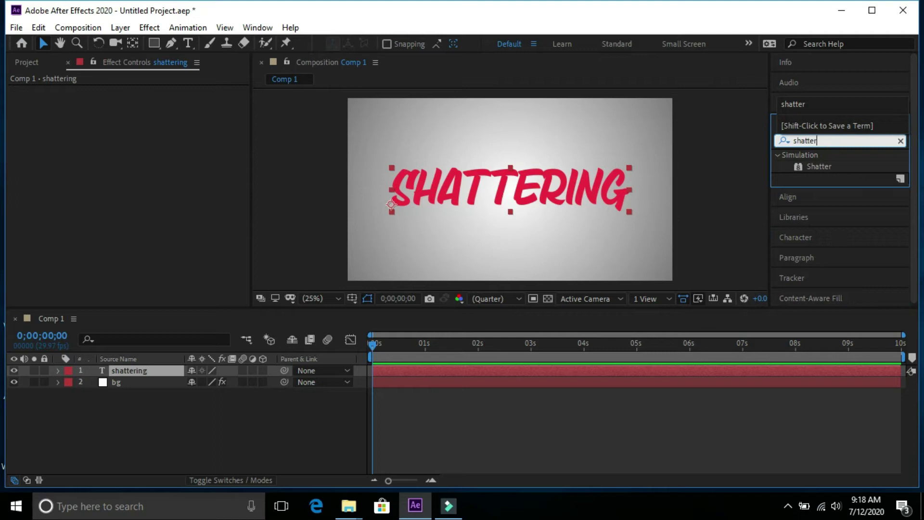
pyautogui.click(824, 167)
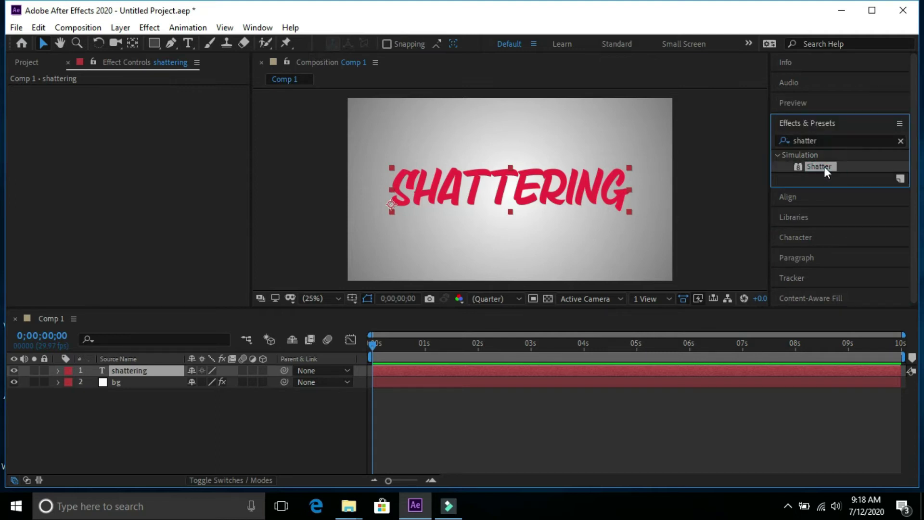
pyautogui.moveTo(824, 167); pyautogui.dragTo(176, 368)
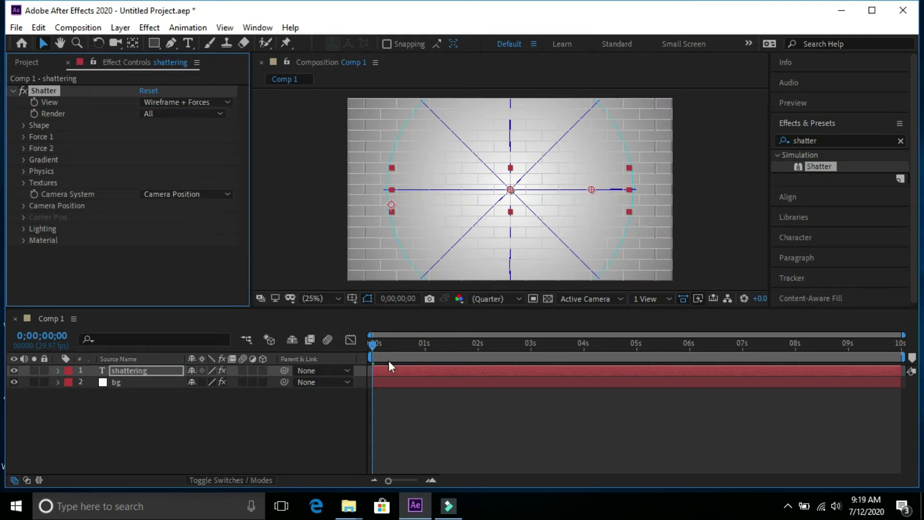
pyautogui.moveTo(376, 346); pyautogui.dragTo(384, 346)
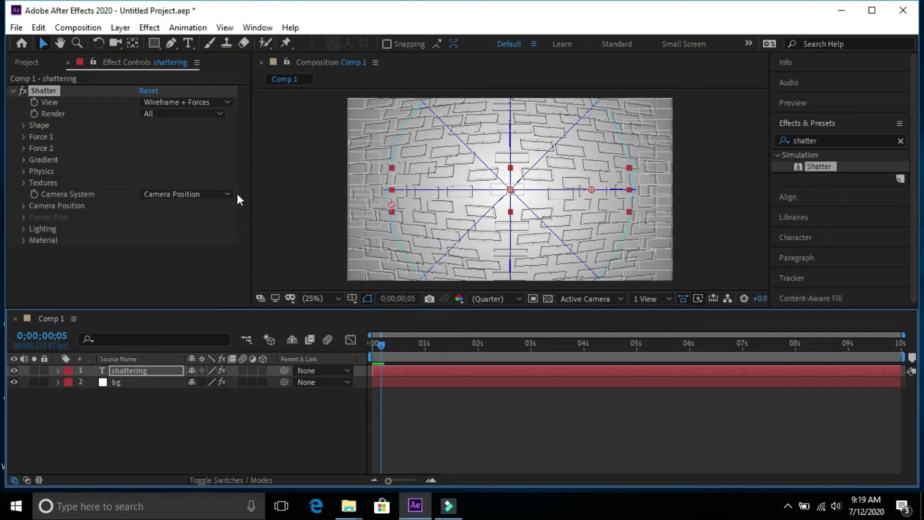
# Set Shatter's View to Rendered and expand its Shape settings
pyautogui.click(228, 102)
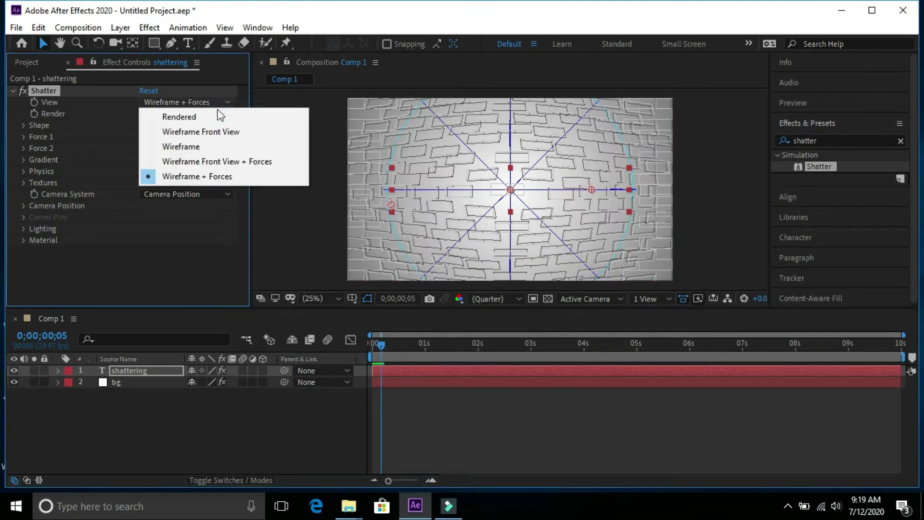
pyautogui.click(197, 116)
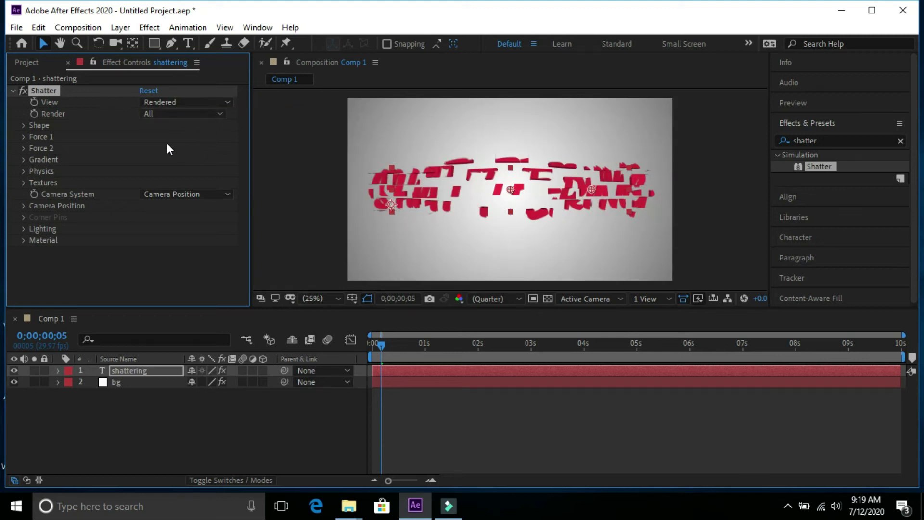
pyautogui.click(24, 126)
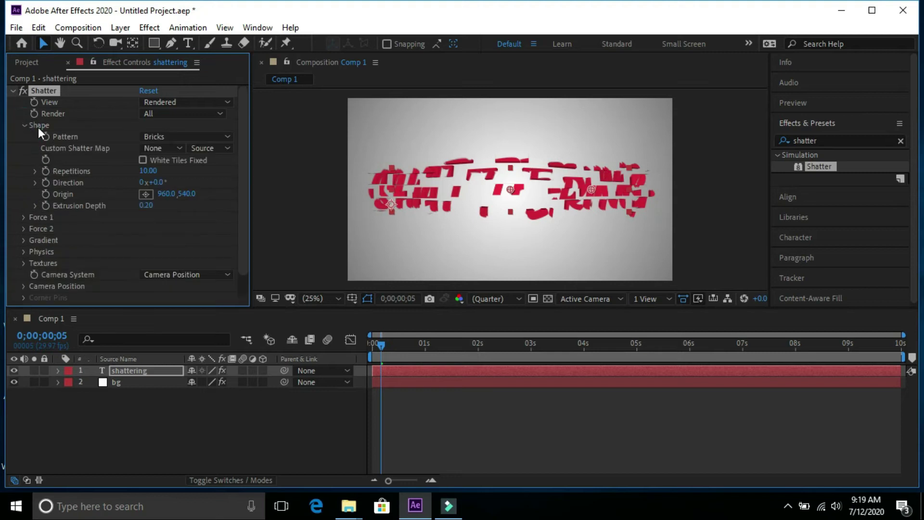
# Switch Shatter's Pattern to Glass, play and stop a preview, then scrub back to frame 8
pyautogui.click(226, 137)
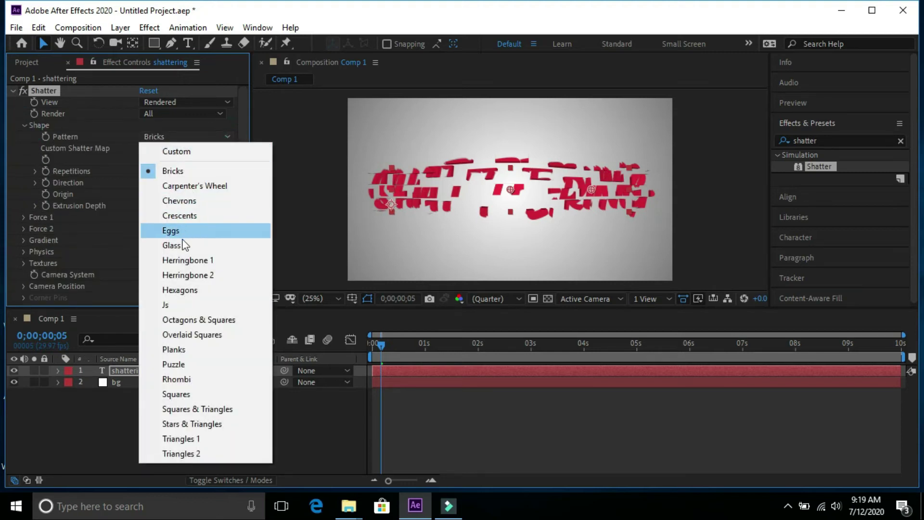
pyautogui.click(169, 246)
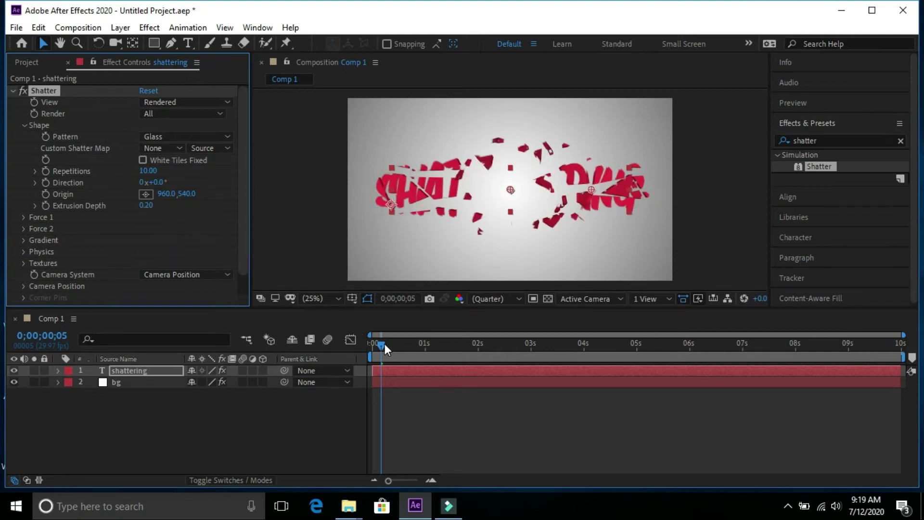
pyautogui.click(822, 103)
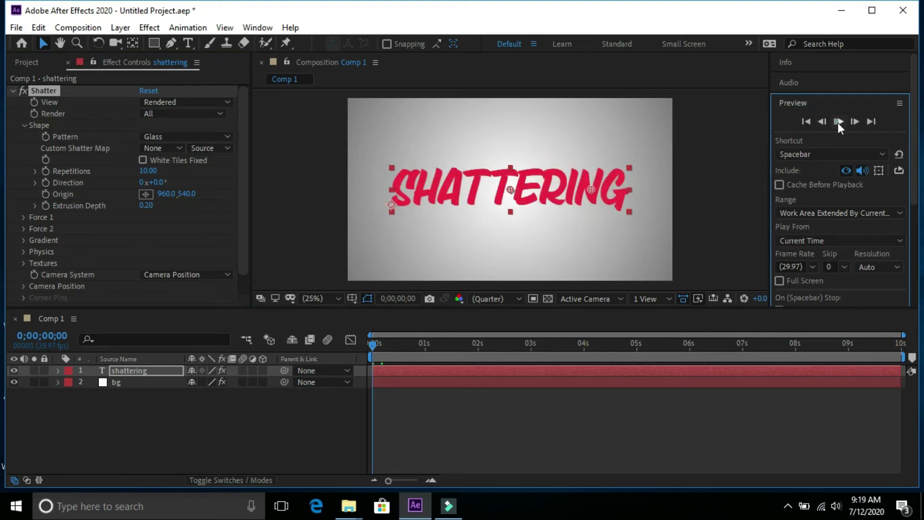
pyautogui.click(837, 122)
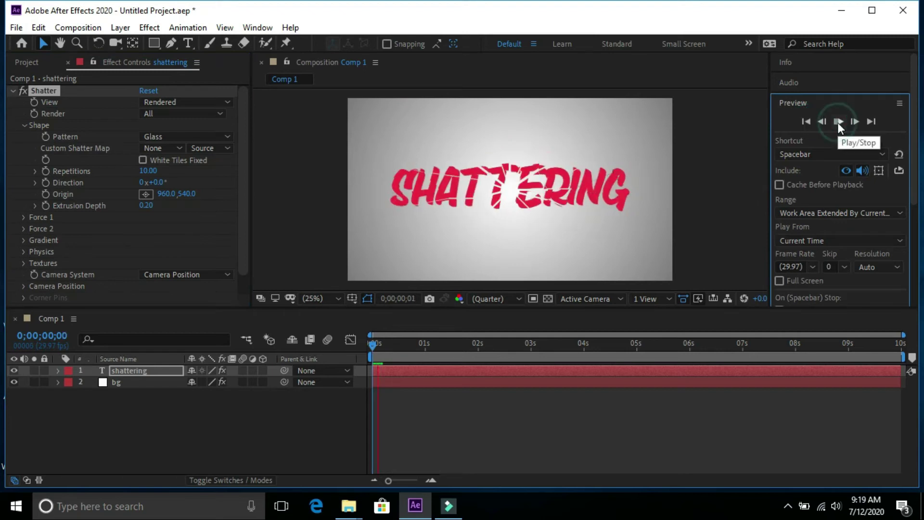
pyautogui.click(838, 122)
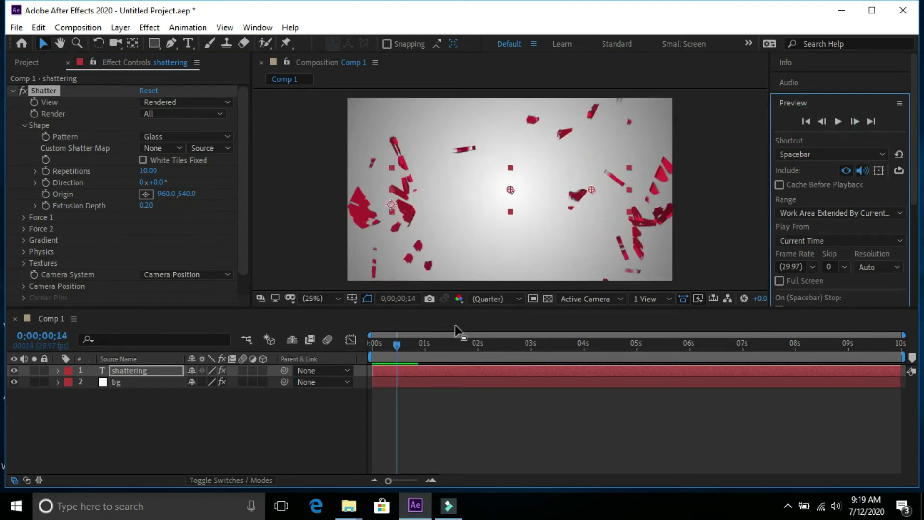
pyautogui.moveTo(400, 347); pyautogui.dragTo(390, 348)
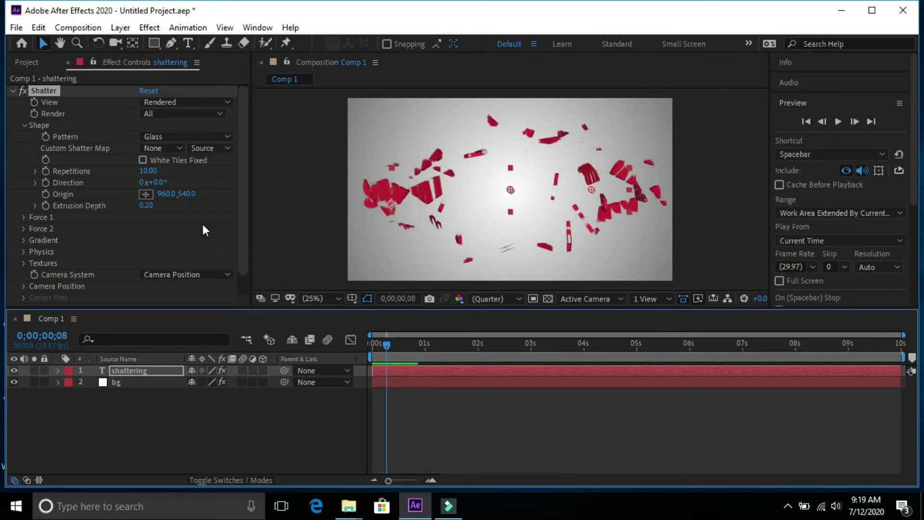
# Set Shatter's Repetitions to 60 and Extrusion Depth to 0.05, then return the playhead to 0
pyautogui.click(146, 171)
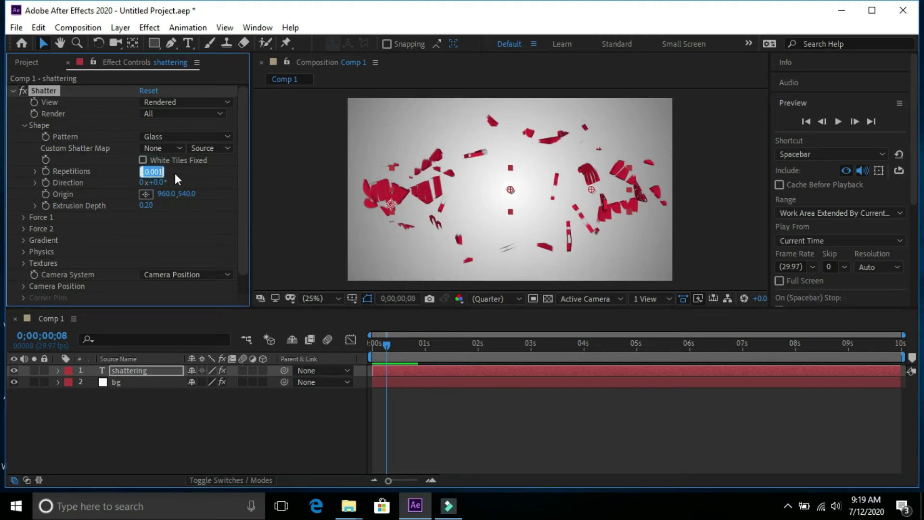
pyautogui.write('60')
pyautogui.press('Return')
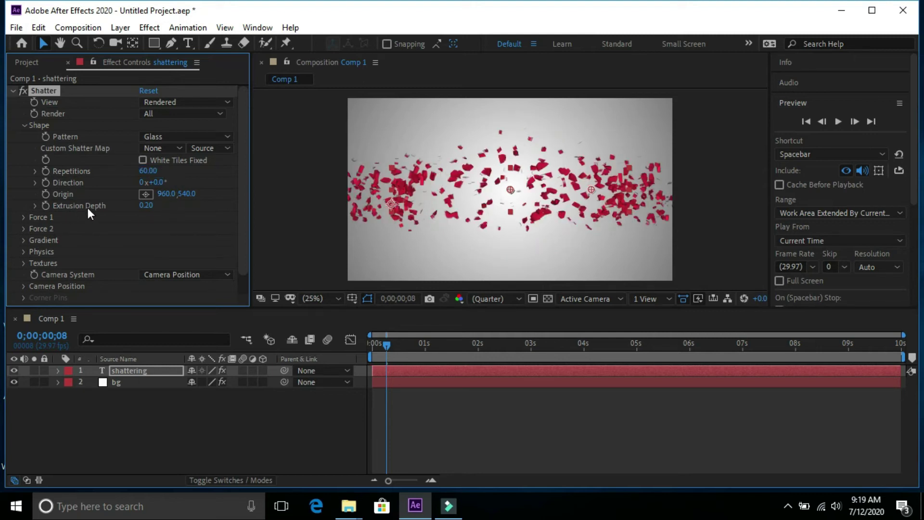
pyautogui.click(146, 206)
pyautogui.write('.05')
pyautogui.press('Return')
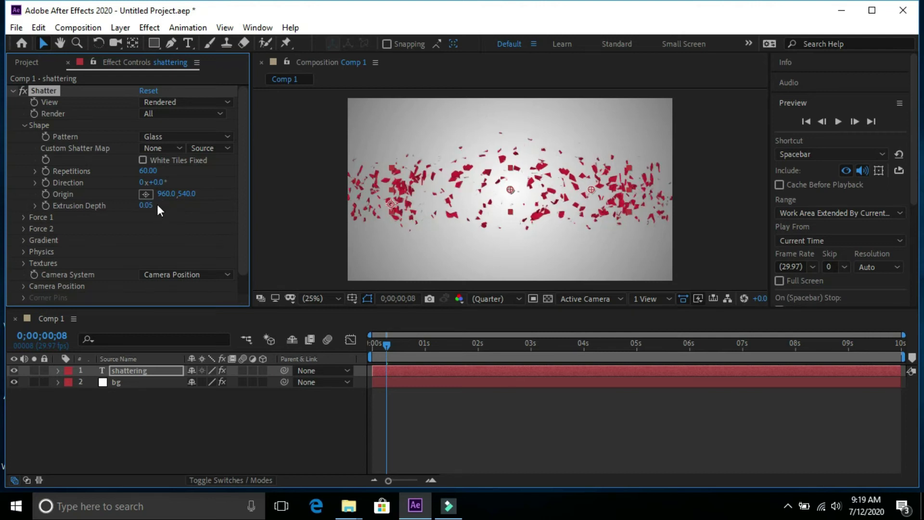
pyautogui.moveTo(389, 347); pyautogui.dragTo(371, 348)
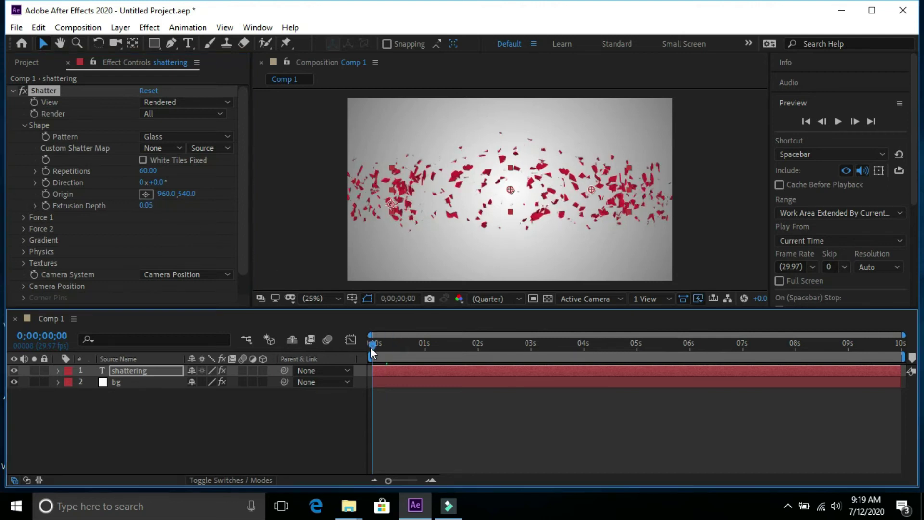
# Preview the smaller shards twice, rest on frame 0, and select the shattering text layer
pyautogui.click(838, 121)
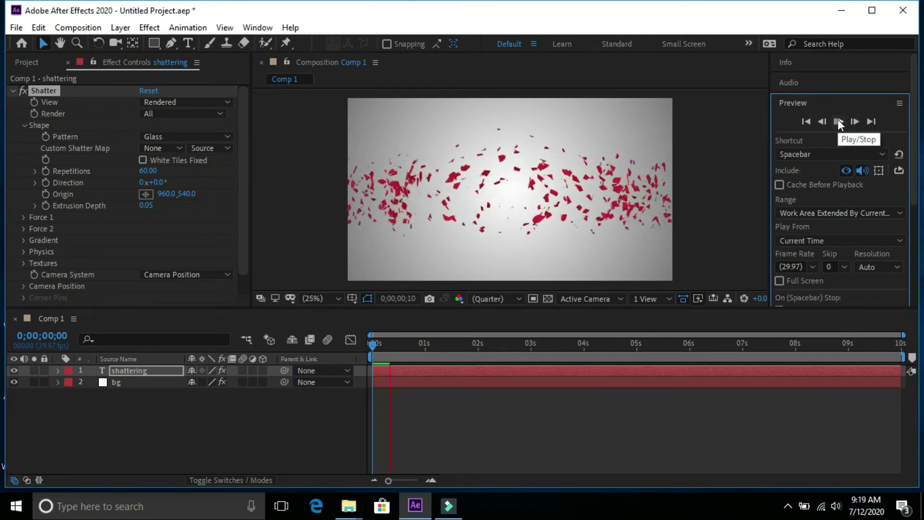
pyautogui.click(838, 120)
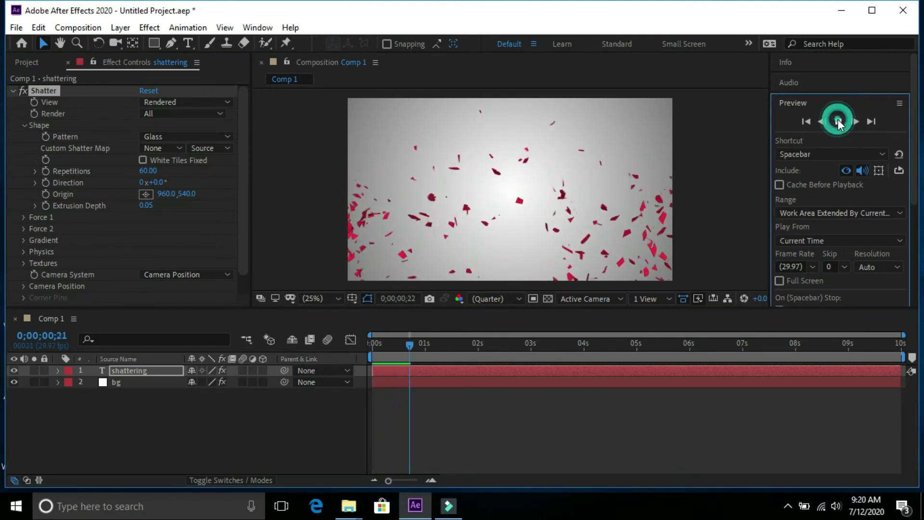
pyautogui.click(808, 122)
pyautogui.click(837, 121)
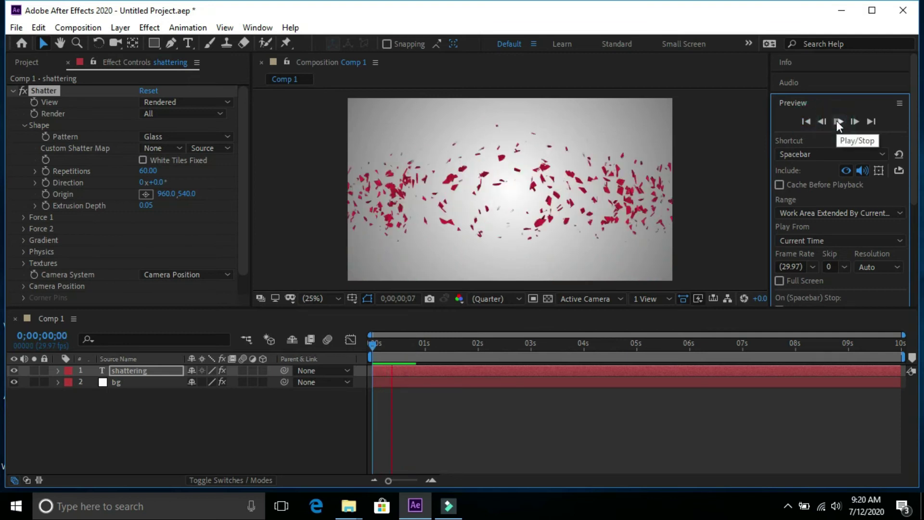
pyautogui.click(810, 121)
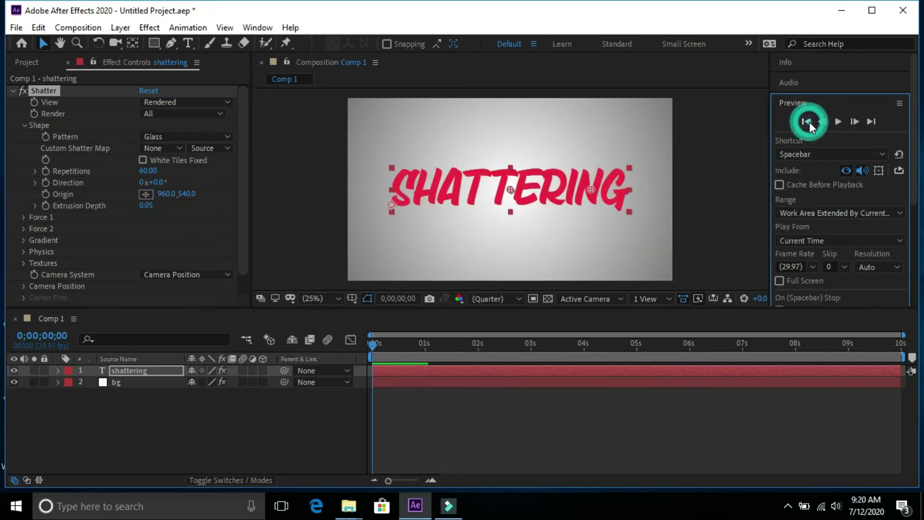
pyautogui.click(163, 368)
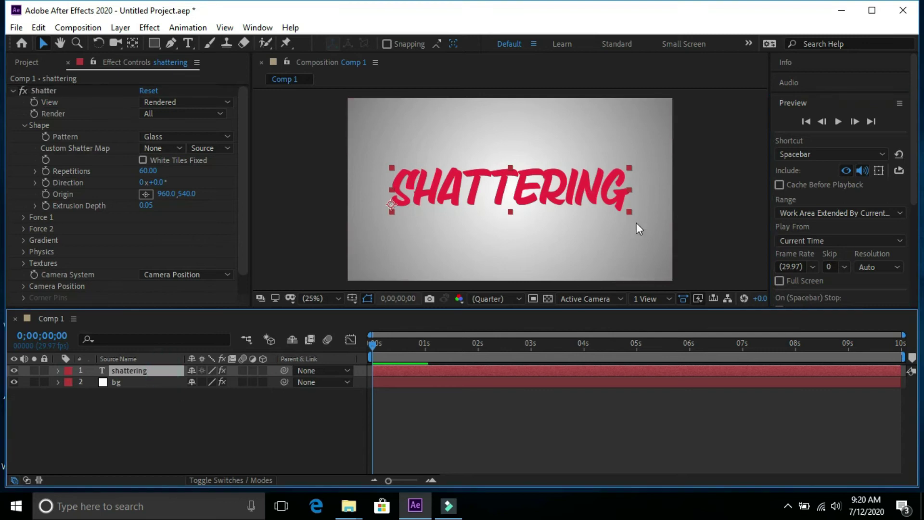
# Highlight the first letters SHATT of the text with the Type tool
pyautogui.click(190, 45)
pyautogui.moveTo(629, 198); pyautogui.dragTo(510, 196)
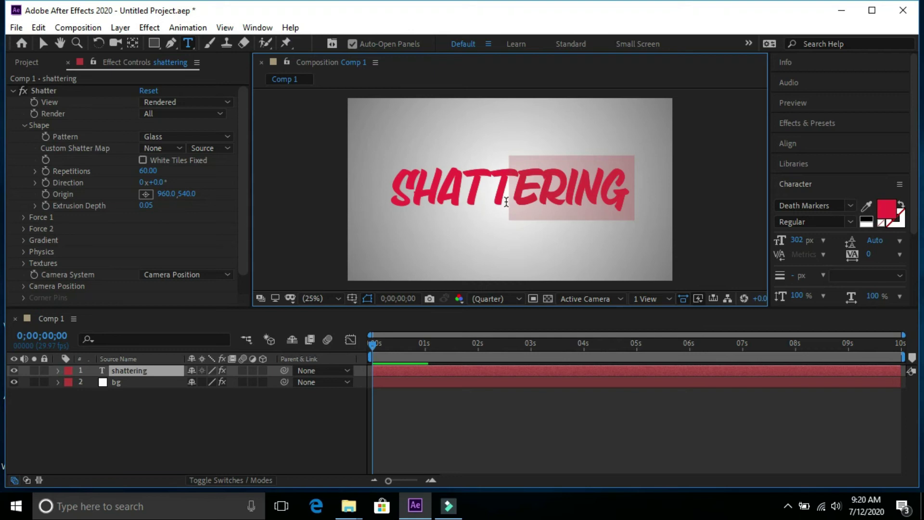
pyautogui.click(498, 197)
pyautogui.moveTo(523, 190); pyautogui.dragTo(390, 187)
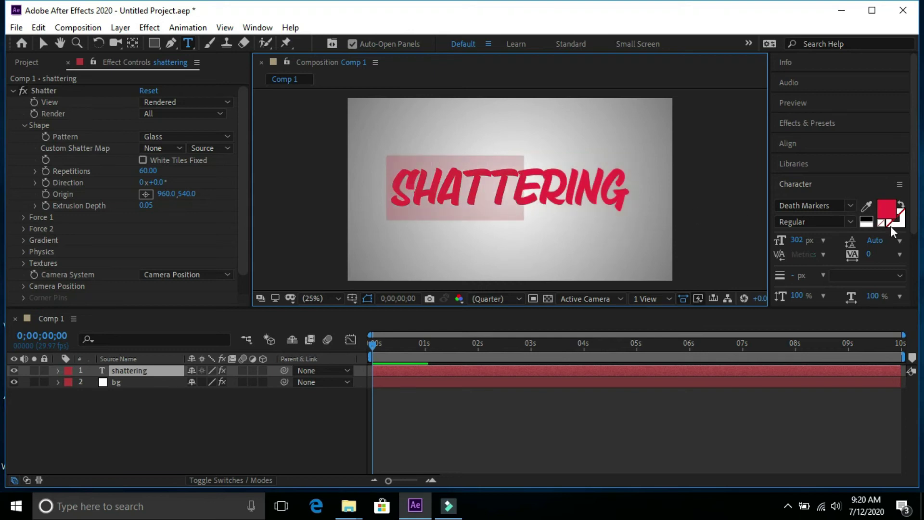
# Colour the selected SHATT letters blue (2C27EC) and deselect the layer
pyautogui.click(888, 209)
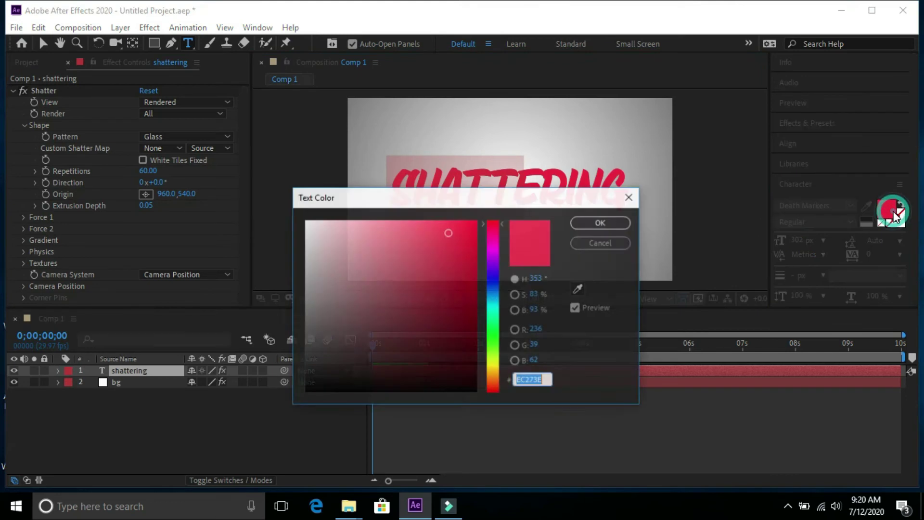
pyautogui.click(493, 276)
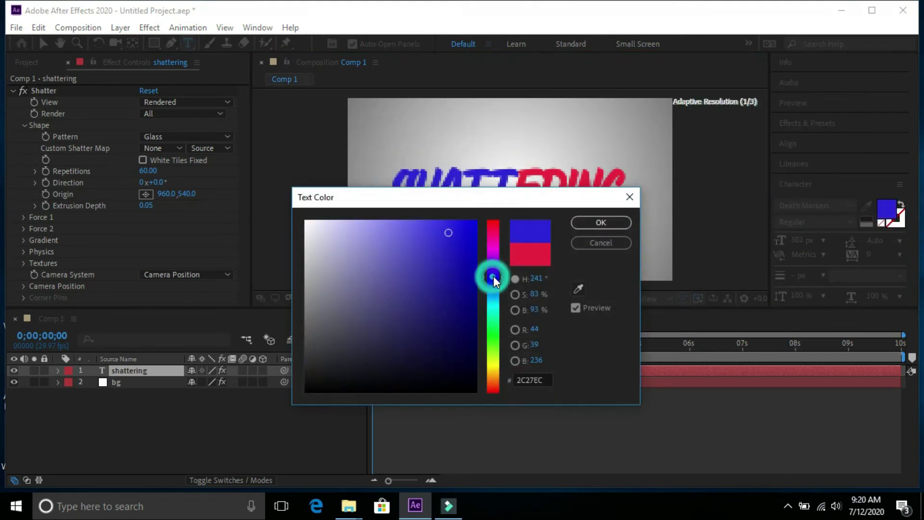
pyautogui.click(584, 223)
pyautogui.click(302, 409)
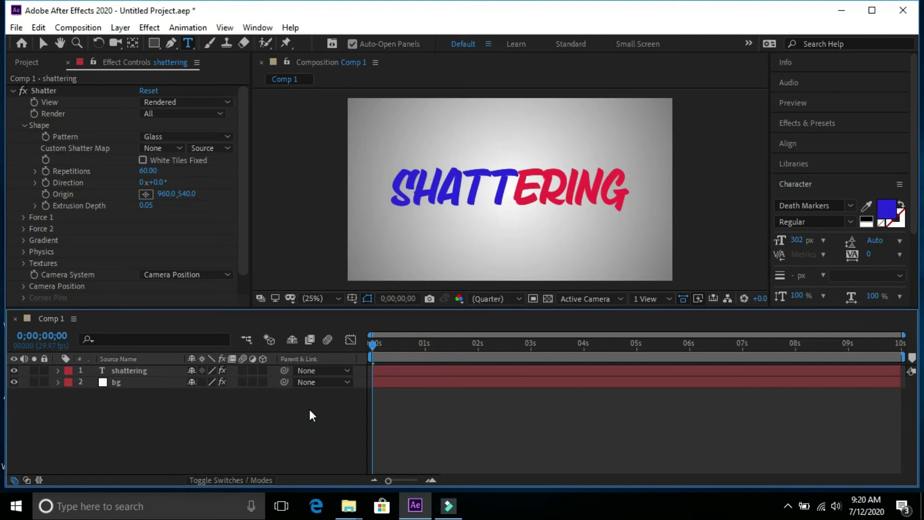
# Preview the blue-and-red shatter twice, ending on frame 0 with the Selection tool active
pyautogui.click(791, 104)
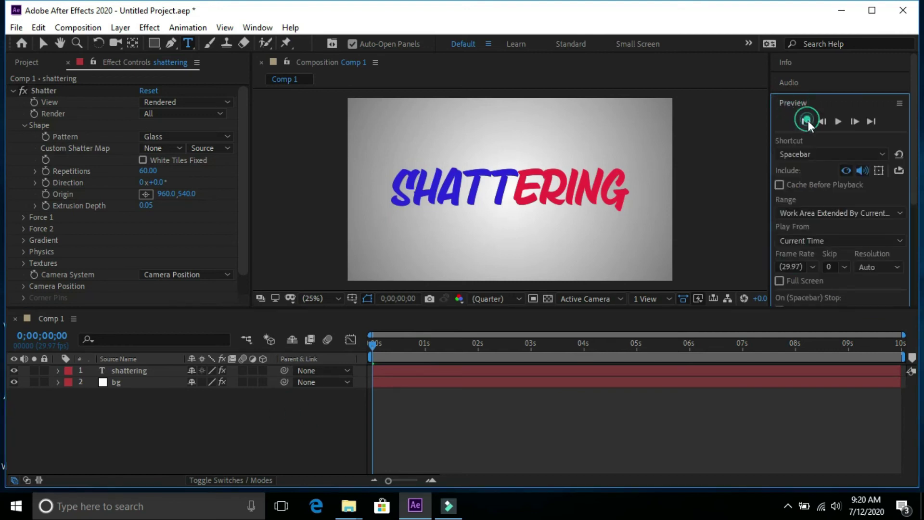
pyautogui.click(838, 123)
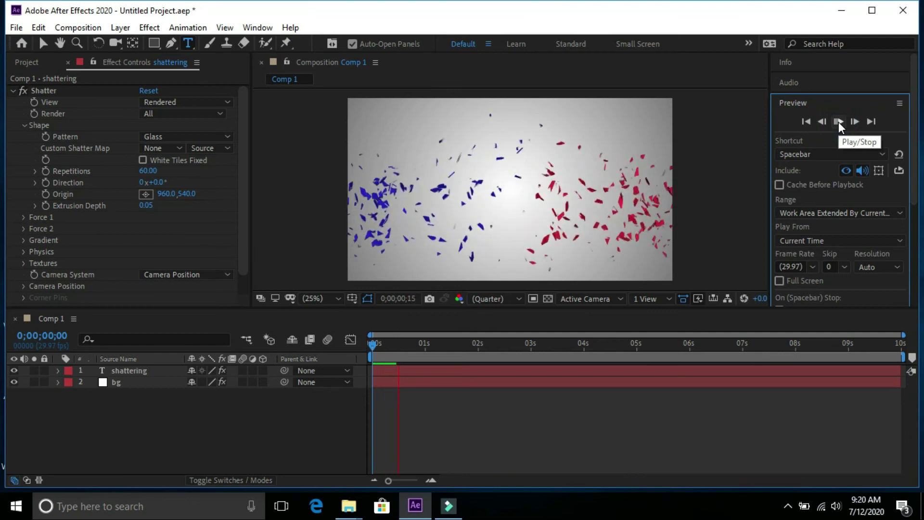
pyautogui.click(839, 122)
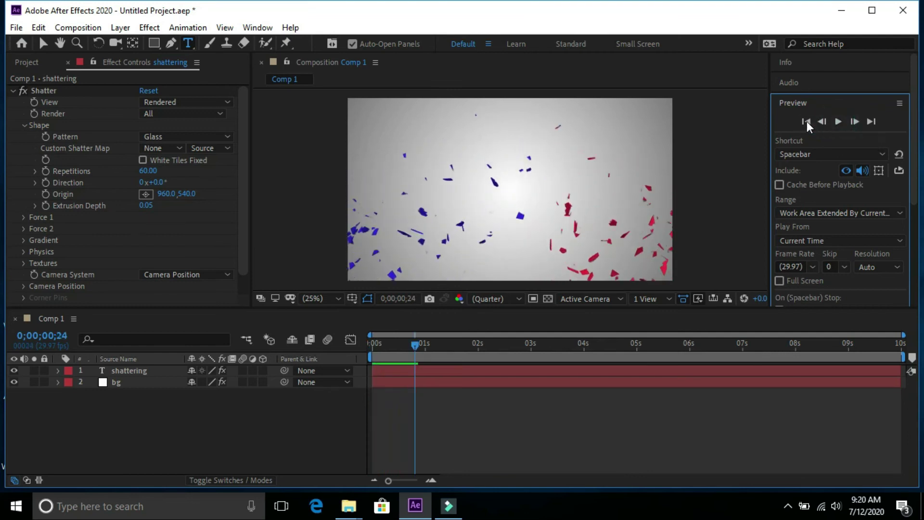
pyautogui.click(806, 121)
pyautogui.click(838, 123)
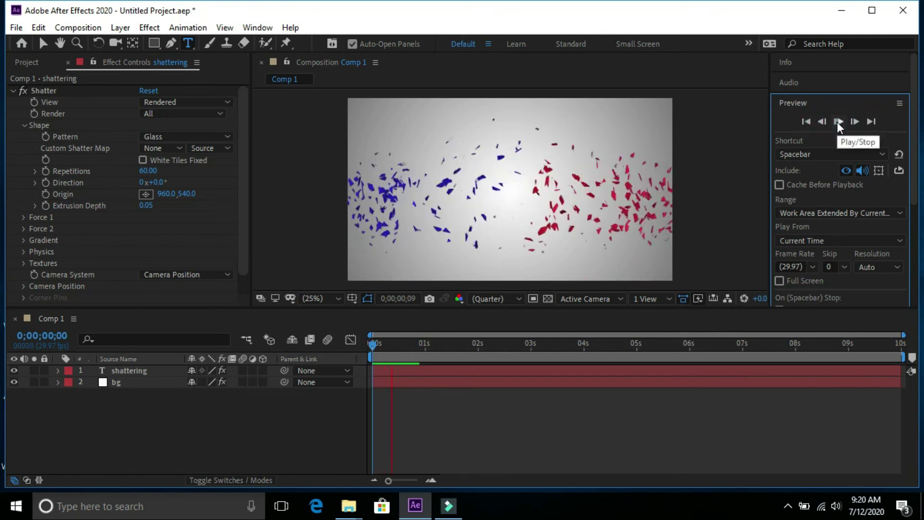
pyautogui.click(837, 122)
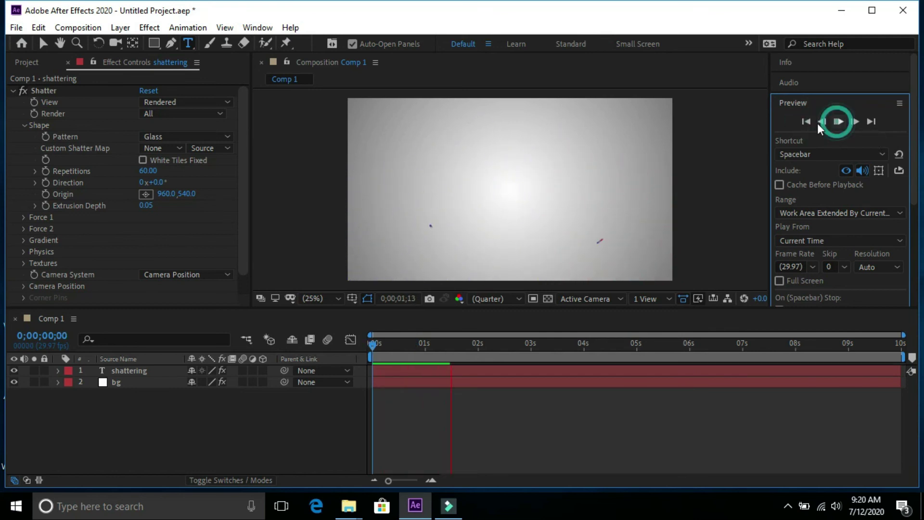
pyautogui.click(806, 121)
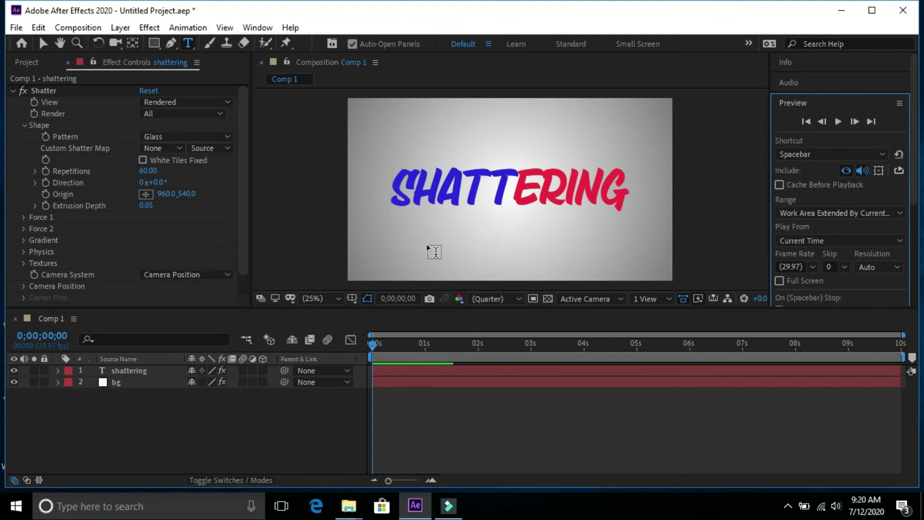
pyautogui.click(42, 44)
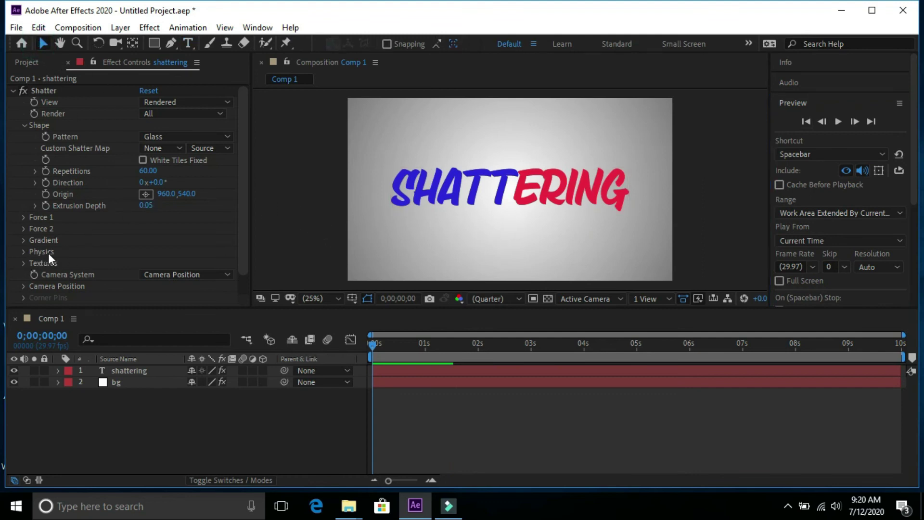
# Expand Shatter's Physics settings and change Gravity from 3 to 10
pyautogui.click(24, 251)
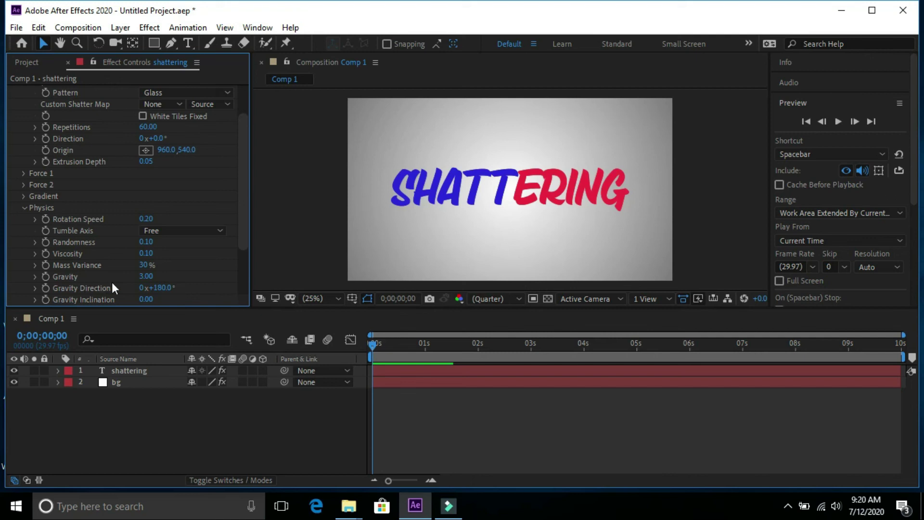
pyautogui.click(145, 279)
pyautogui.write('10')
pyautogui.press('Return')
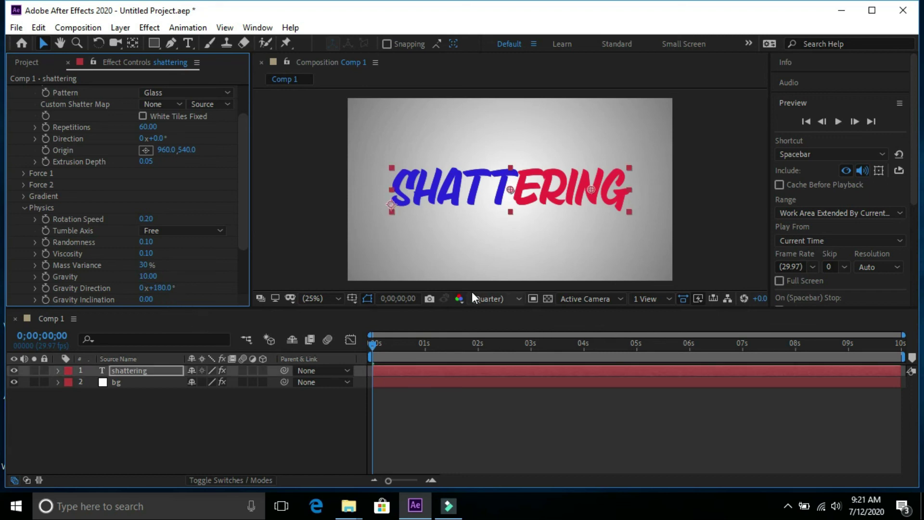
# Preview the gravity-10 shatter three times from frame 0, stopping at 0;00;01;00
pyautogui.click(807, 122)
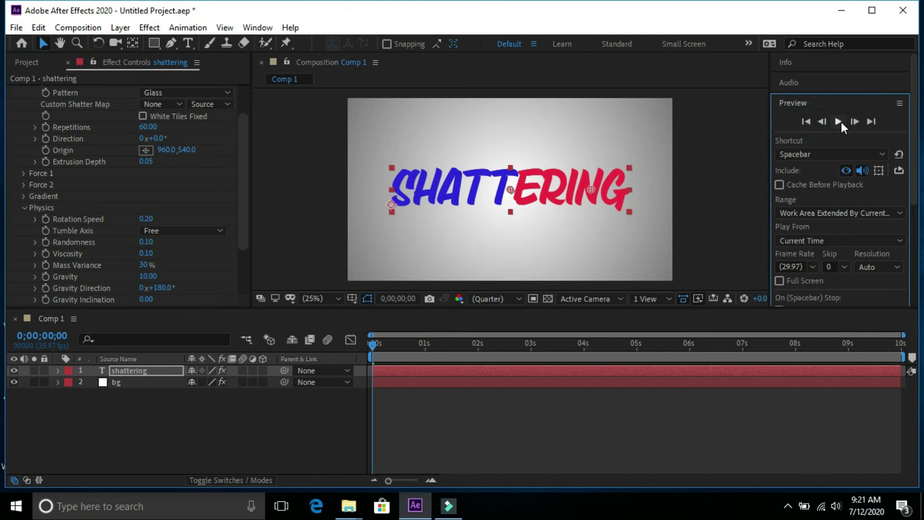
pyautogui.click(842, 122)
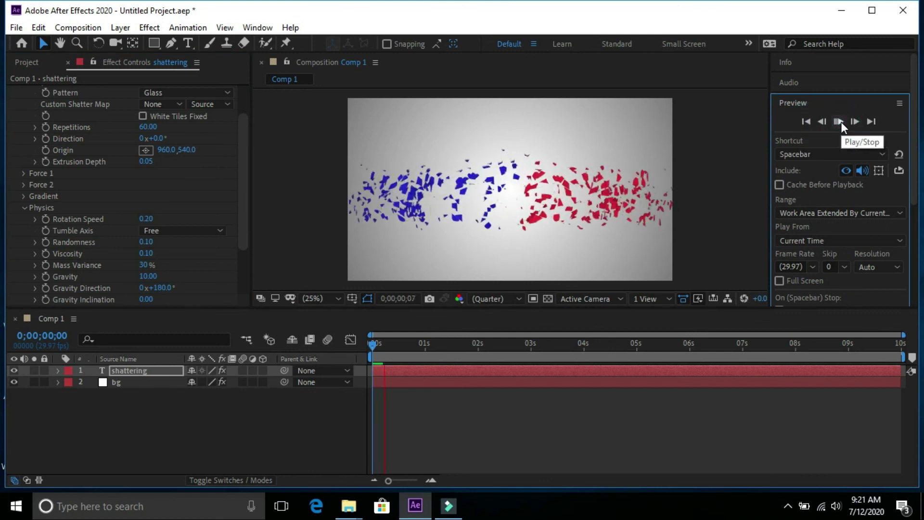
pyautogui.click(842, 122)
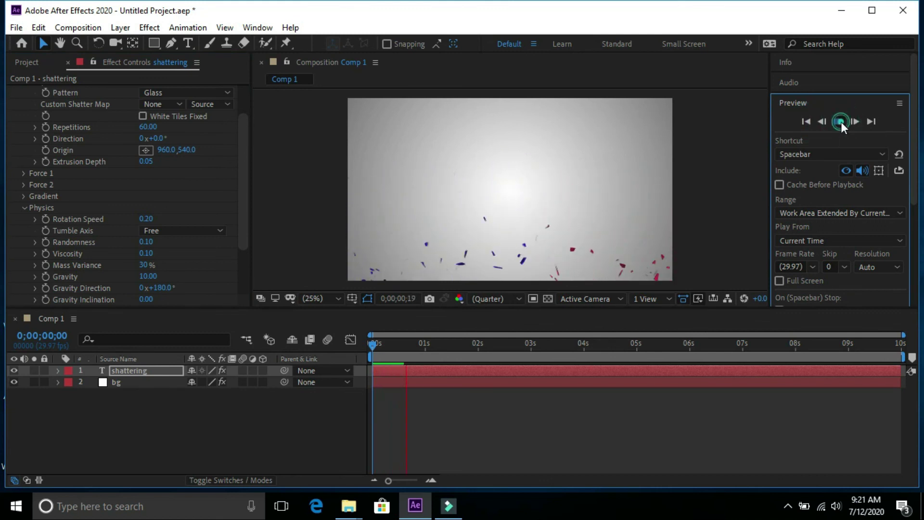
pyautogui.click(808, 122)
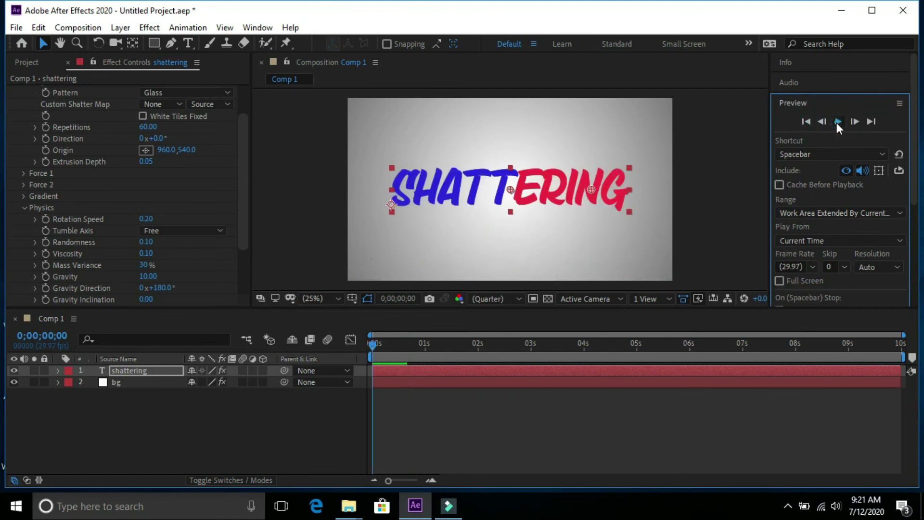
pyautogui.click(837, 122)
pyautogui.click(836, 123)
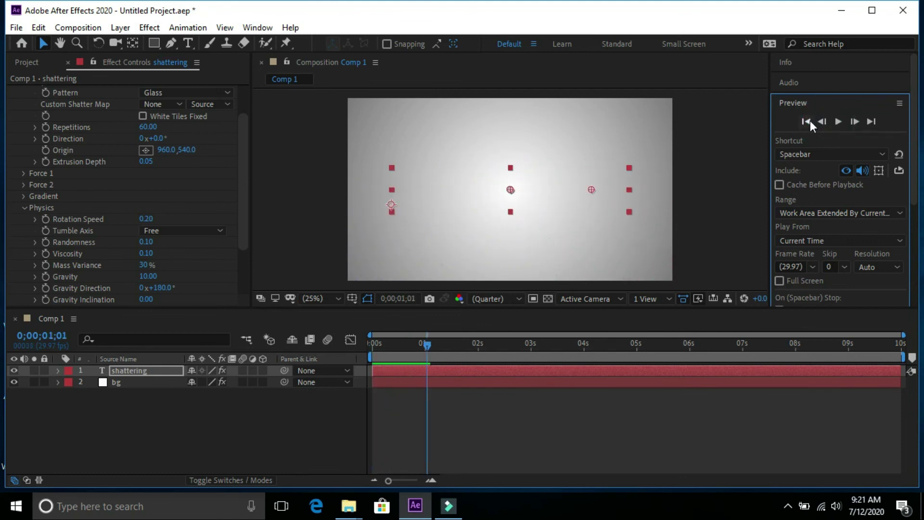
pyautogui.click(811, 120)
pyautogui.click(837, 123)
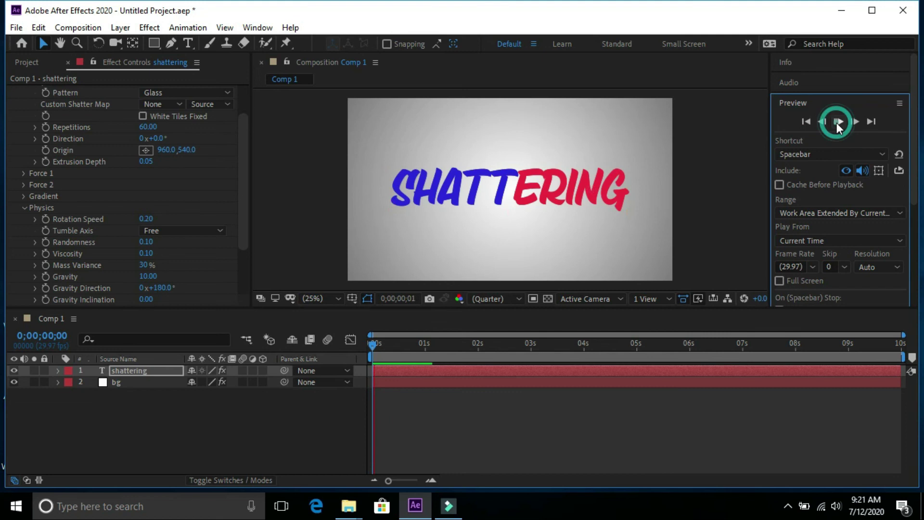
pyautogui.click(837, 123)
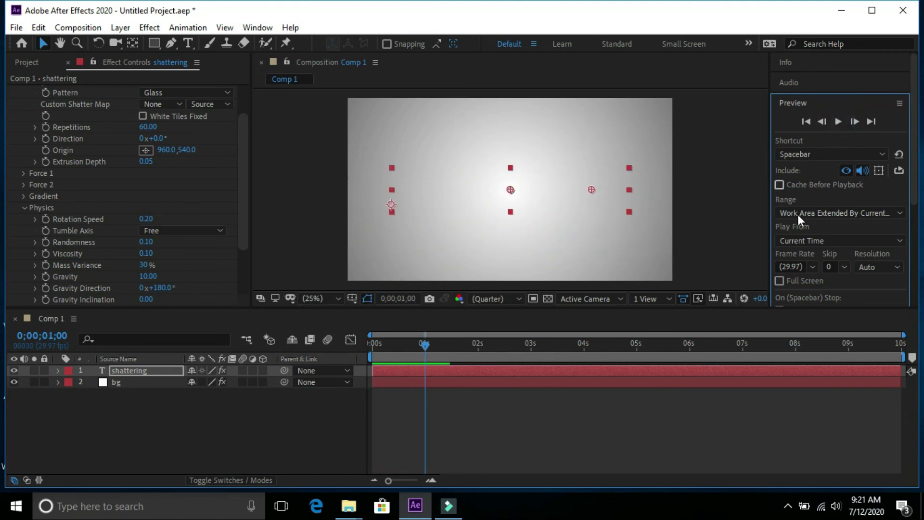
# End the work area at about 2 seconds and play the looping shatter preview
pyautogui.moveTo(906, 358); pyautogui.dragTo(487, 357)
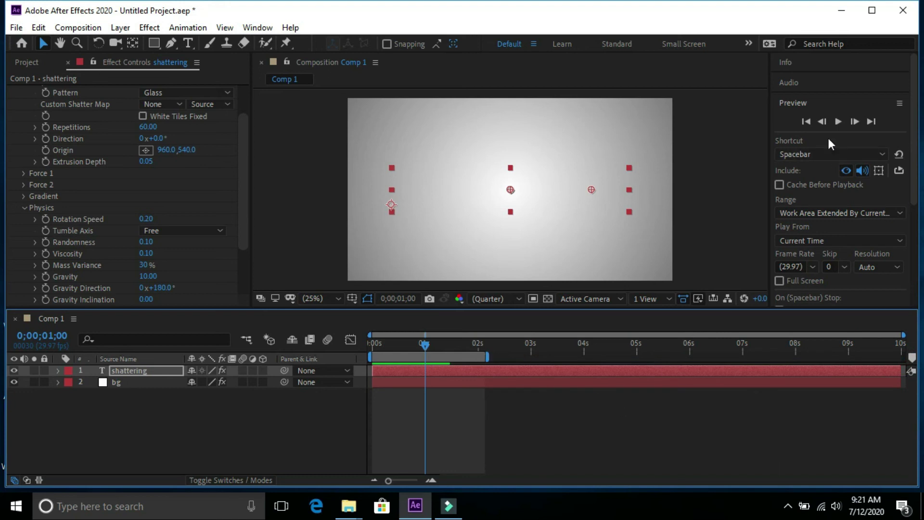
pyautogui.click(807, 121)
pyautogui.click(837, 122)
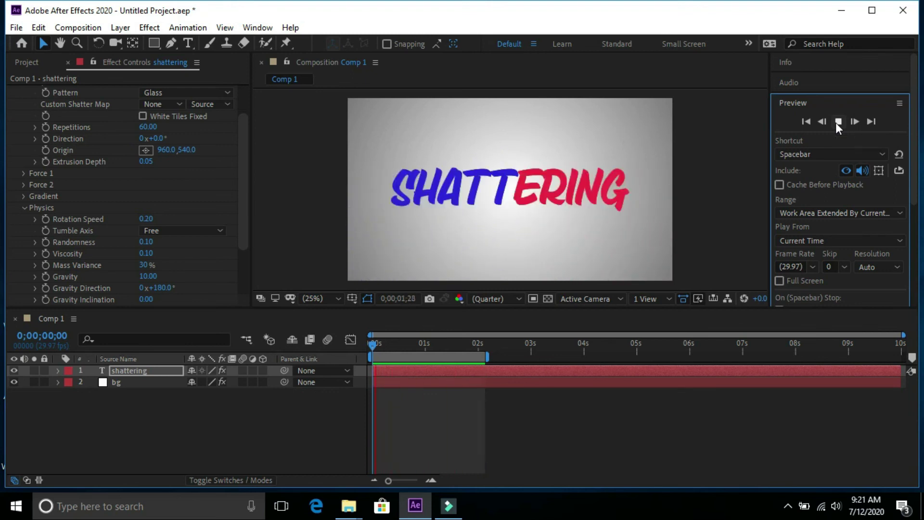
pyautogui.click(837, 123)
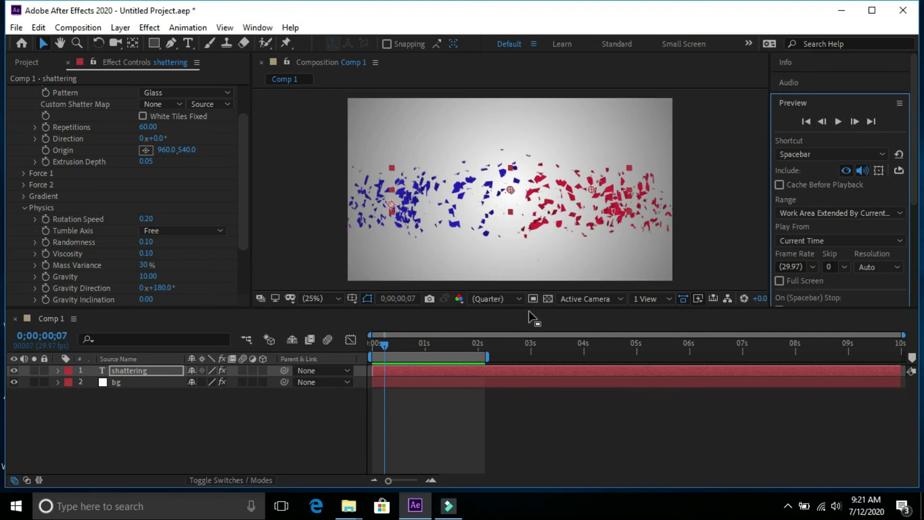